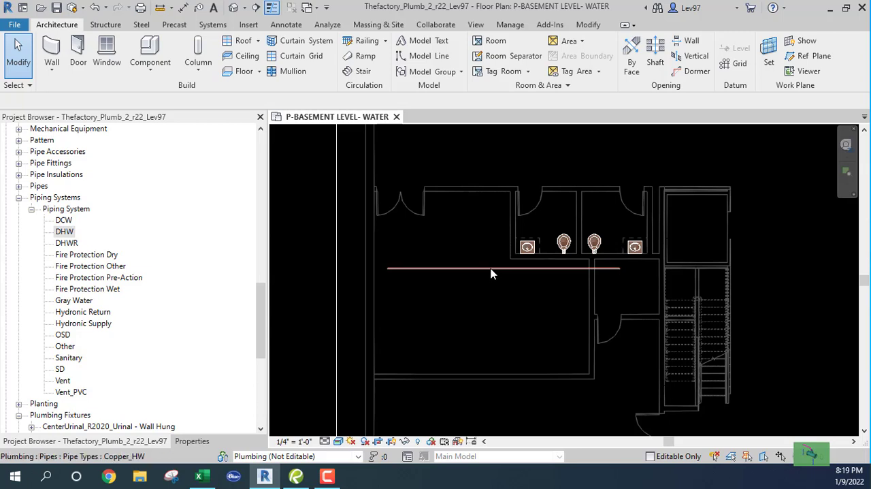
Move the horizontal domestic hot water pipe up so it runs through the two restrooms just above the plumbing fixtures
{"action": "left_click", "coordinate": [491, 269]}
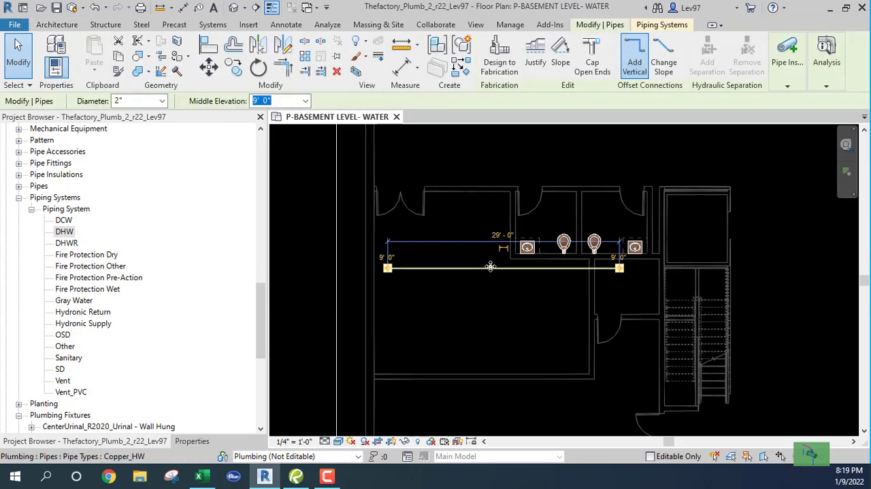
{"action": "left_click_drag", "start_coordinate": [490, 273], "coordinate": [488, 226]}
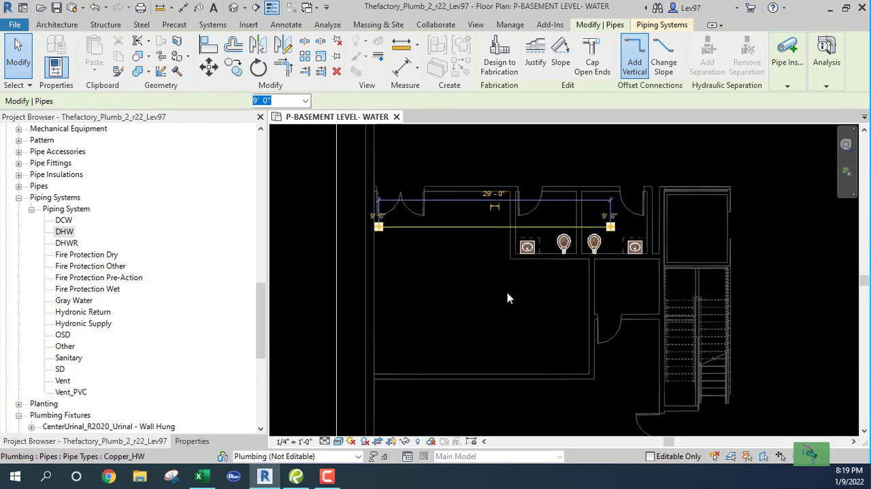
{"action": "left_click", "coordinate": [509, 316]}
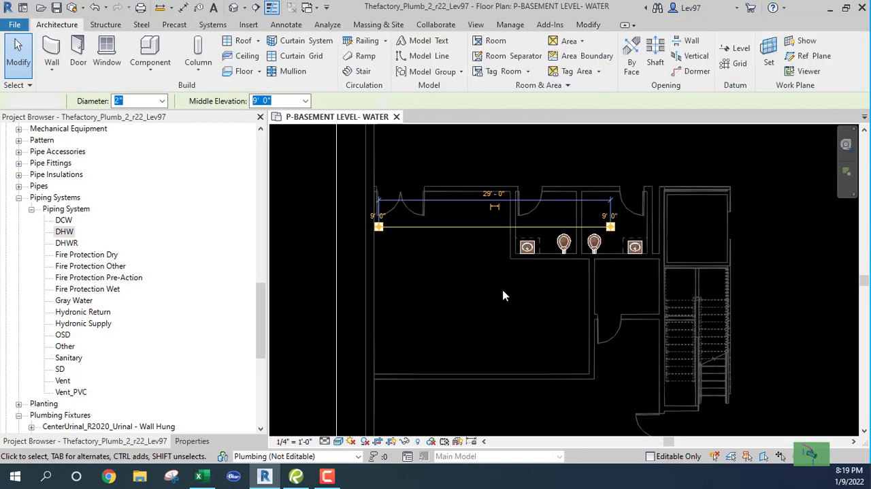
{"action": "middle_click_drag", "start_coordinate": [498, 270], "coordinate": [508, 290]}
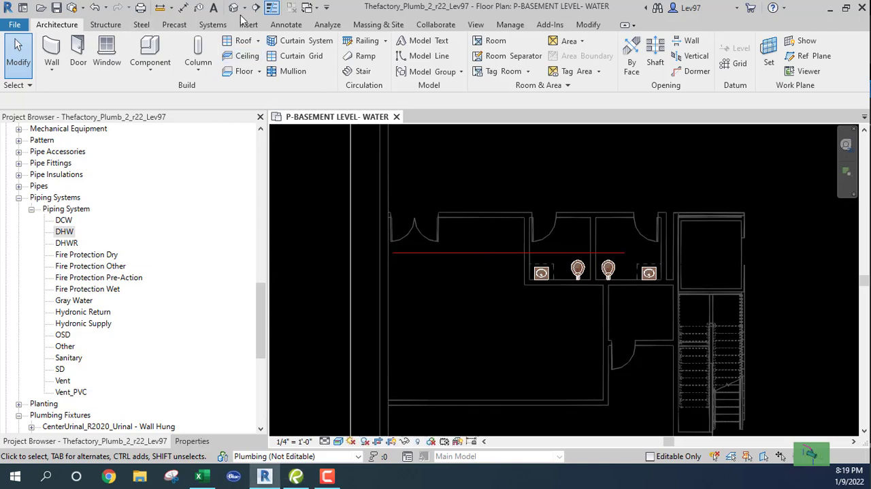
Start a new pipe with a diameter of 1 1/2" and a middle elevation of 10' 6"
{"action": "left_click", "coordinate": [215, 24]}
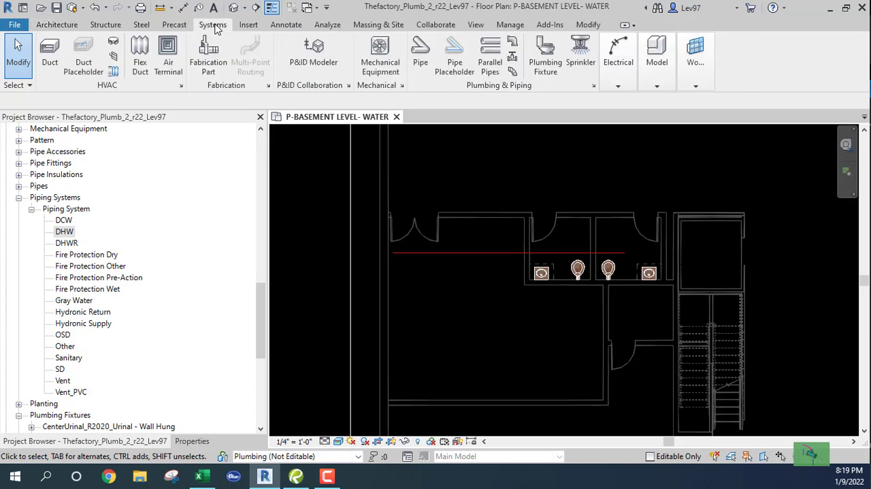
{"action": "left_click", "coordinate": [420, 54]}
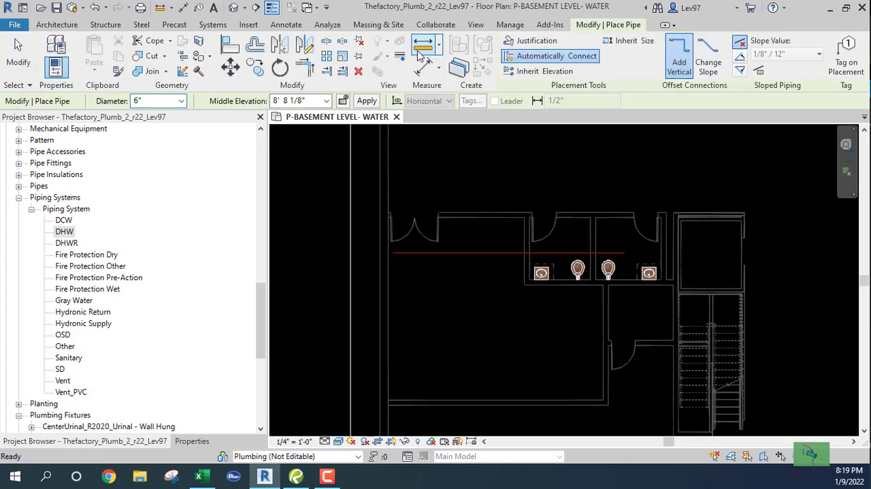
{"action": "left_click", "coordinate": [182, 102]}
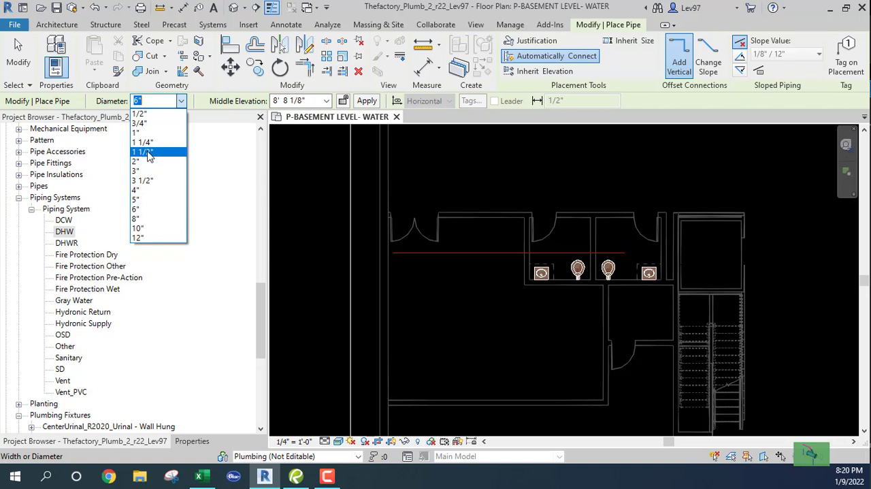
{"action": "left_click", "coordinate": [144, 151]}
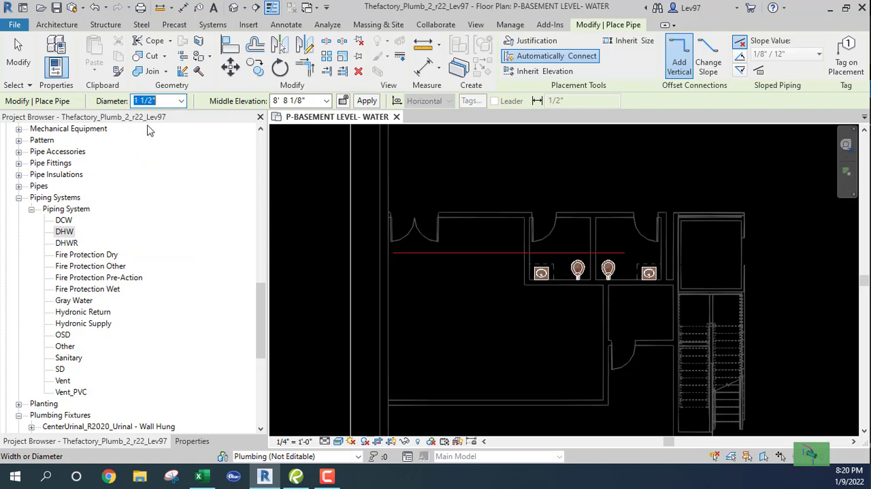
{"action": "left_click", "coordinate": [326, 102]}
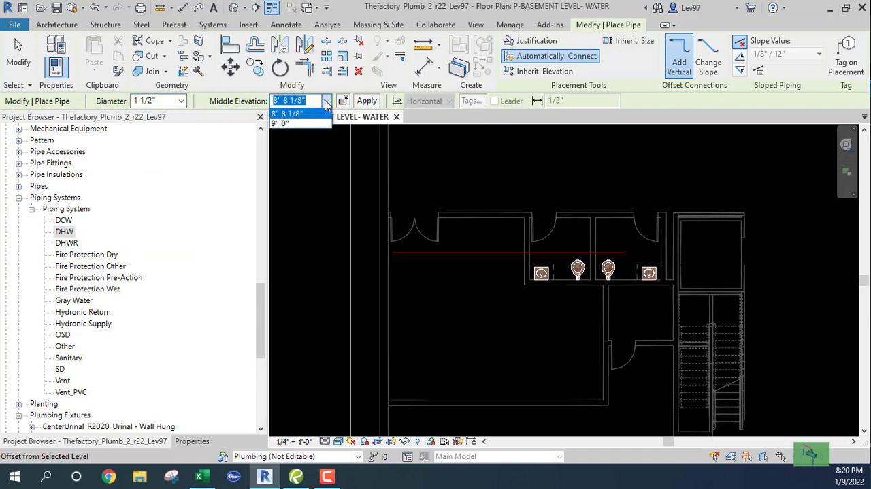
{"action": "left_click", "coordinate": [326, 102]}
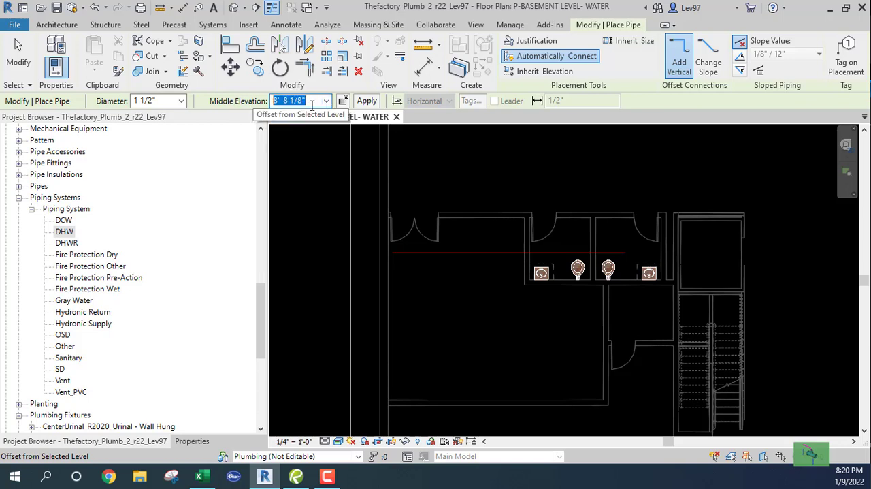
{"action": "type", "text": "10'"}
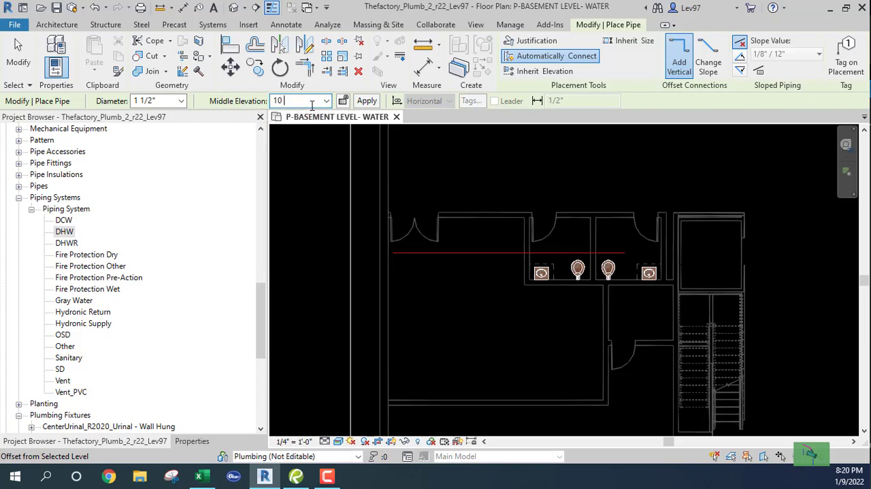
{"action": "type", "text": " 6"}
{"action": "key", "text": "Return"}
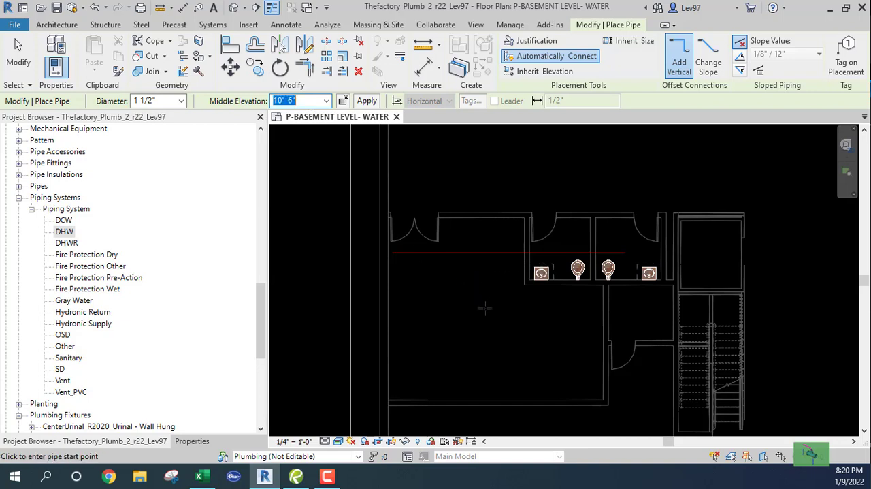
Draw a horizontal pipe about 28' 6" long across the large room below the restrooms, ending past its right wall
{"action": "left_click", "coordinate": [404, 310]}
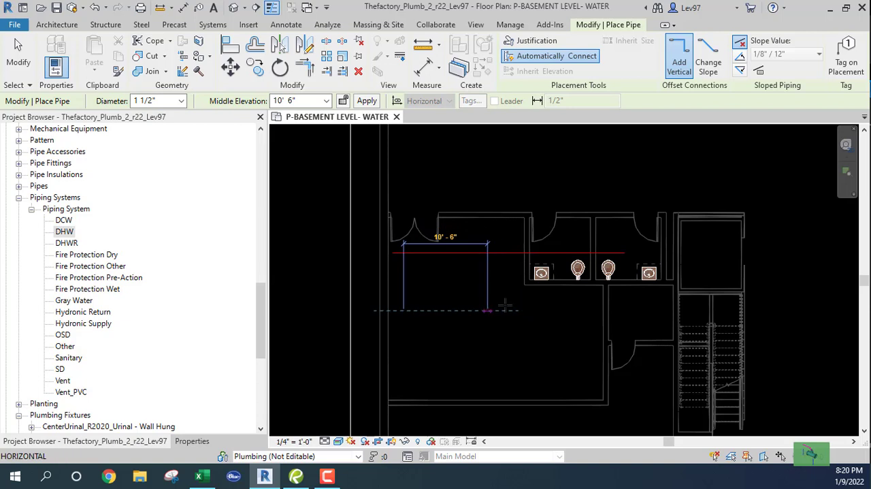
{"action": "left_click", "coordinate": [632, 311]}
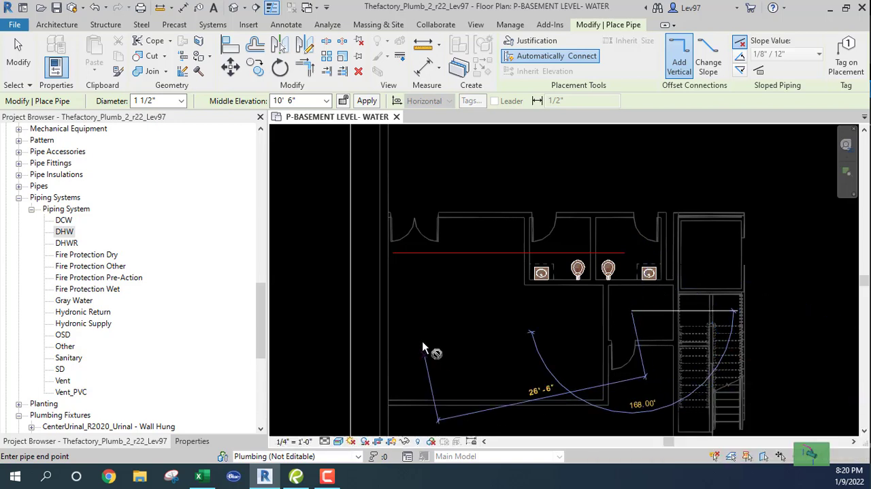
{"action": "key", "text": "Escape"}
{"action": "key", "text": "Escape"}
{"action": "middle_click_drag", "start_coordinate": [430, 305], "coordinate": [451, 308]}
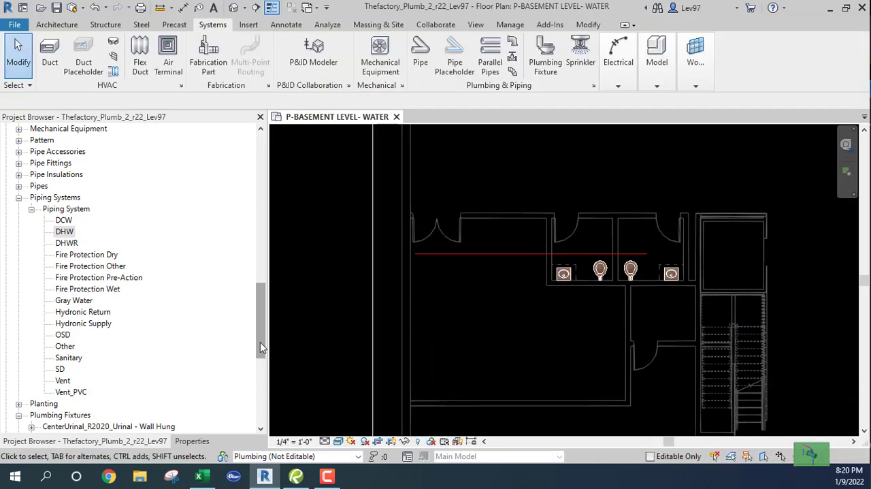
Show the element properties and start a trial pipe to check the pipe type and system type in use
{"action": "left_click_drag", "start_coordinate": [260, 342], "coordinate": [257, 317]}
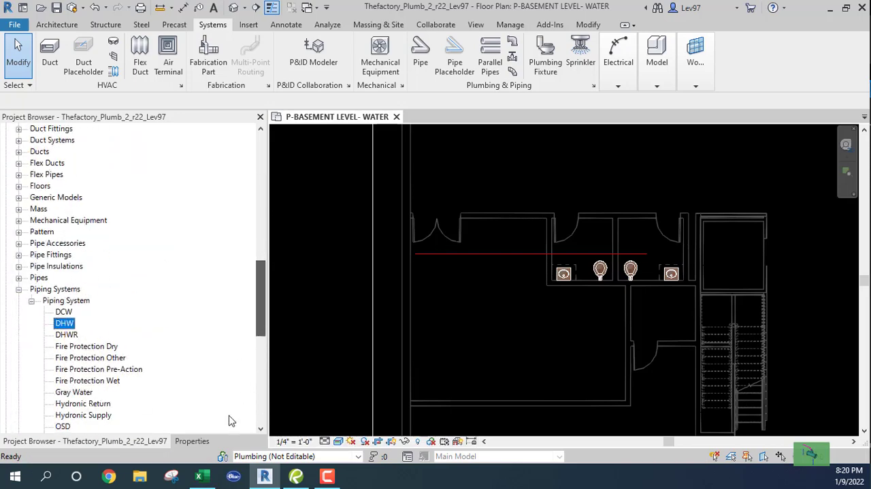
{"action": "left_click", "coordinate": [194, 442]}
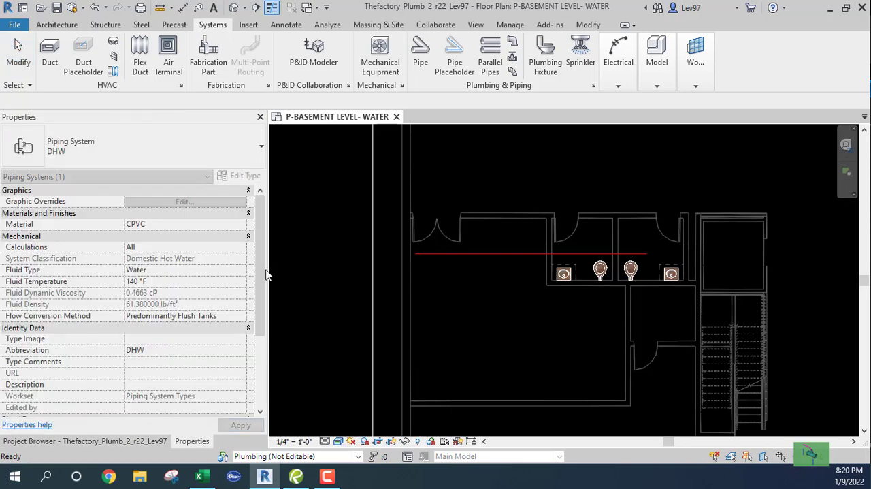
{"action": "left_click", "coordinate": [420, 54]}
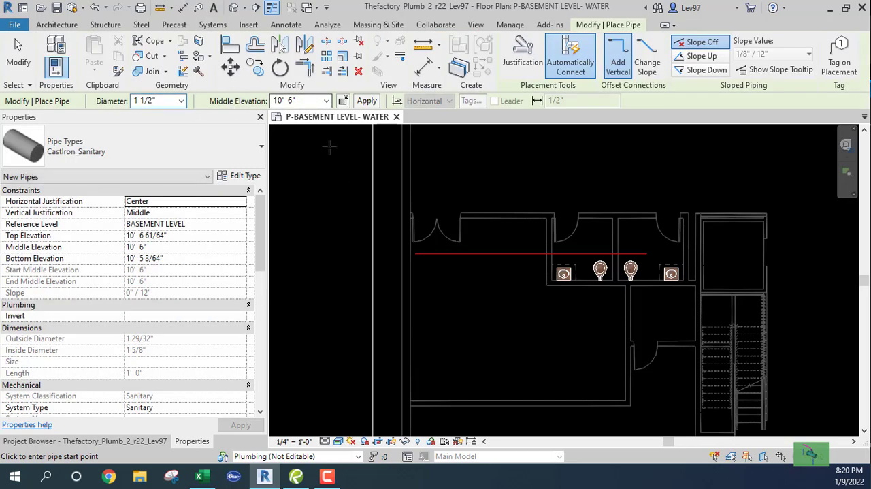
{"action": "left_click", "coordinate": [429, 335]}
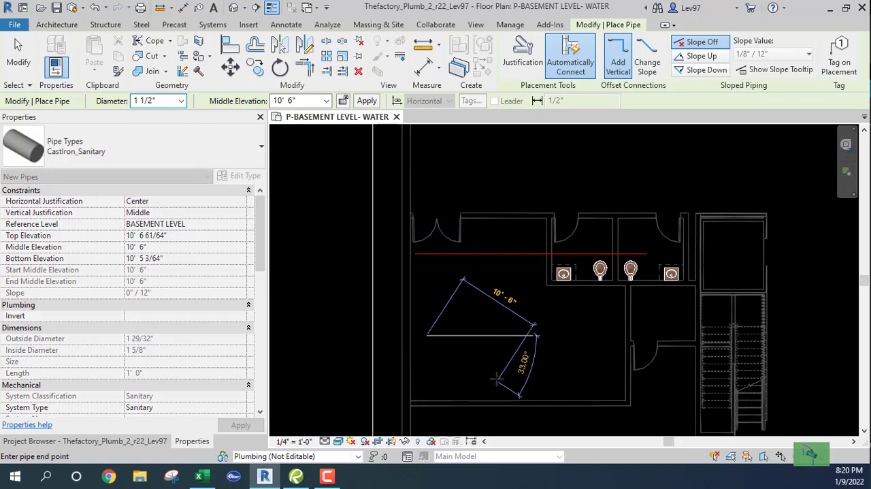
{"action": "key", "text": "Escape"}
{"action": "key", "text": "Escape"}
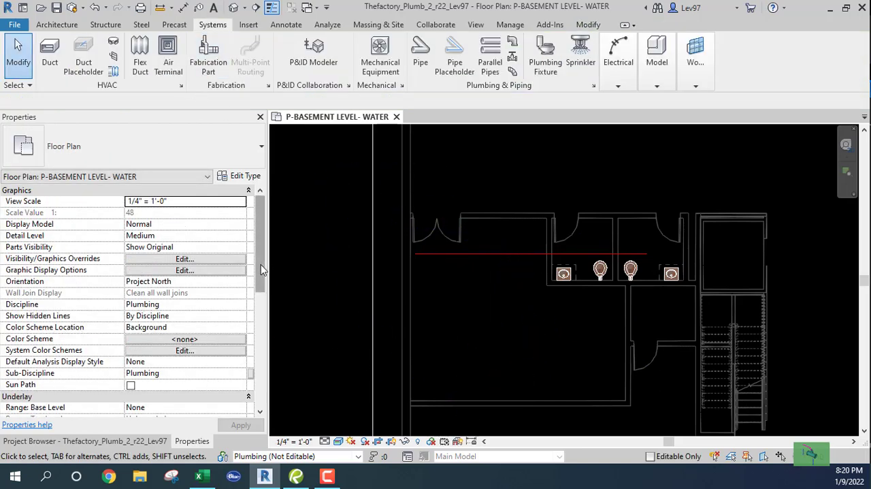
Examine the floor plan's view range levels and offsets, and close them without changes
{"action": "scroll", "coordinate": [261, 264], "scroll_direction": "down", "scroll_amount": 6}
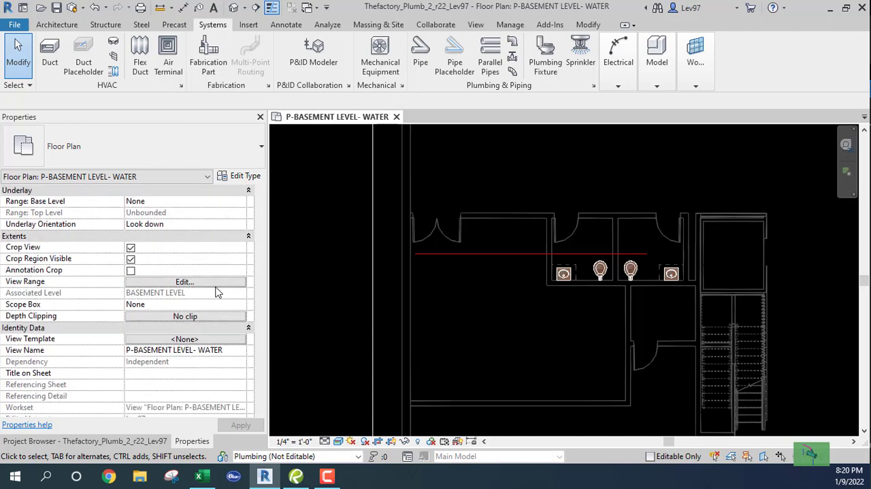
{"action": "left_click", "coordinate": [189, 283]}
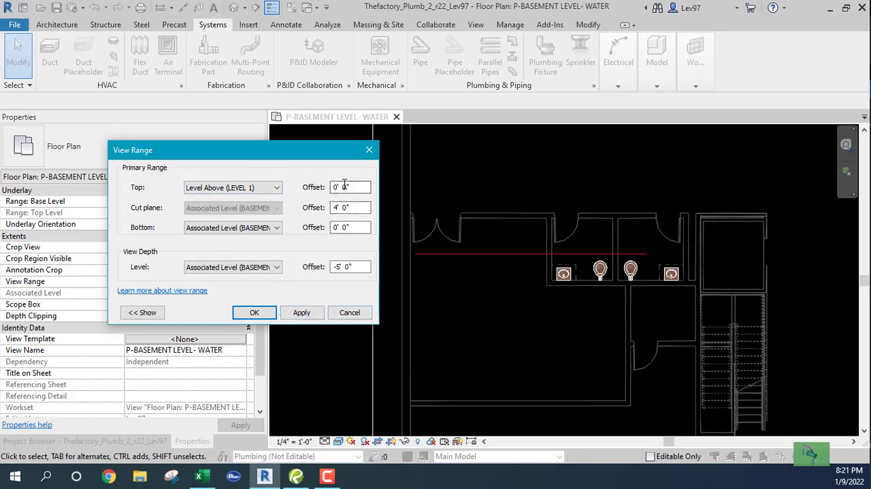
{"action": "left_click", "coordinate": [350, 313]}
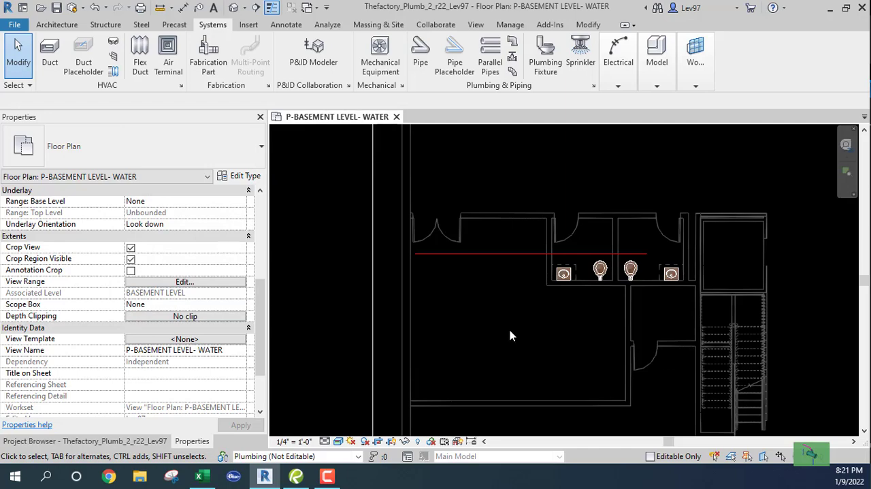
Review which plumbing filters are enabled and visible in the floor plan's Visibility/Graphic Overrides
{"action": "key", "text": "v"}
{"action": "key", "text": "g"}
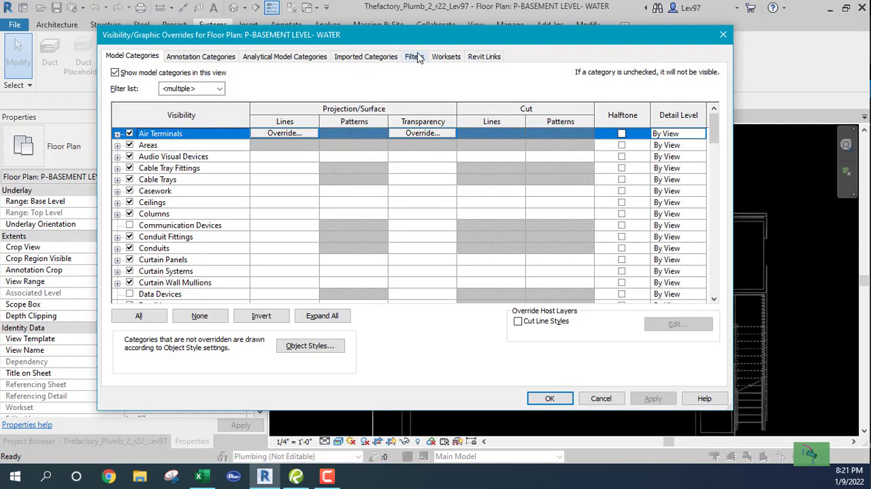
{"action": "left_click", "coordinate": [416, 58]}
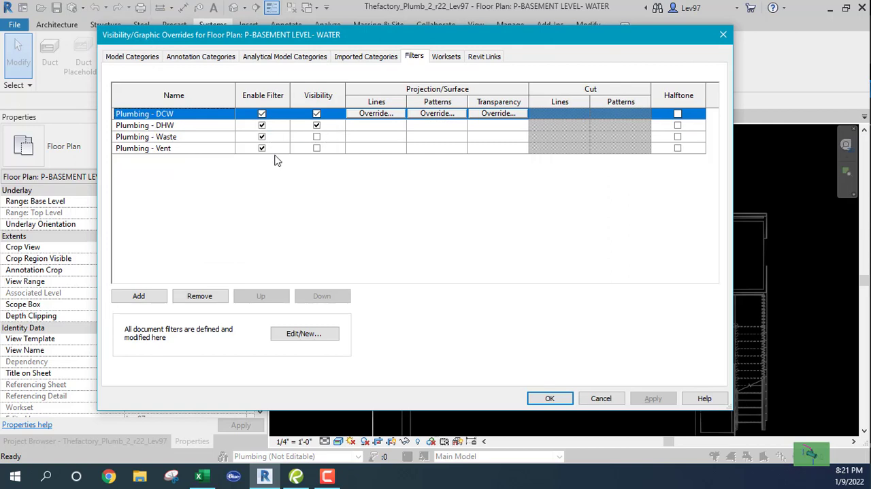
{"action": "left_click", "coordinate": [602, 398]}
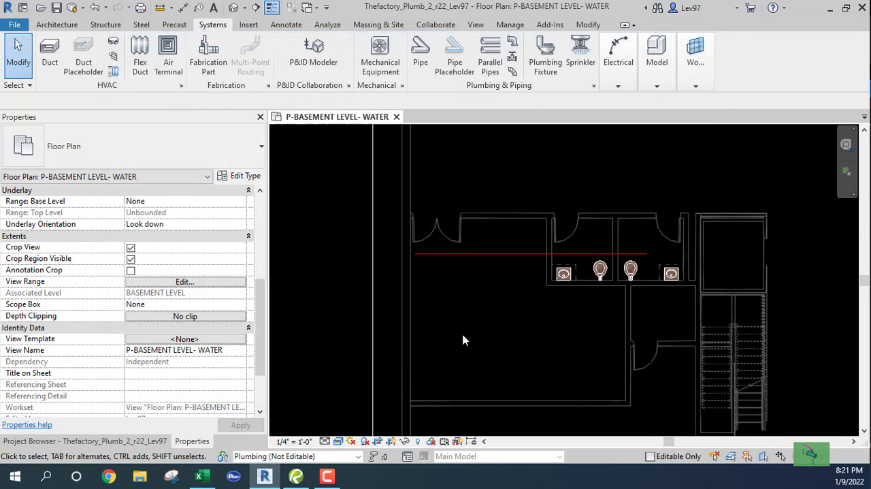
Compare the existing hot water pipe's properties with the Pipe tool's type, system and elevation settings for new pipes
{"action": "left_click", "coordinate": [475, 254]}
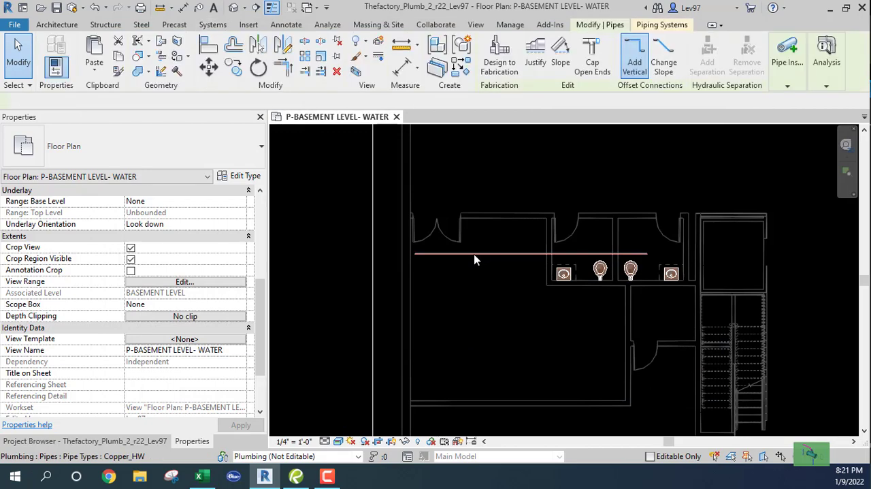
{"action": "left_click", "coordinate": [516, 312]}
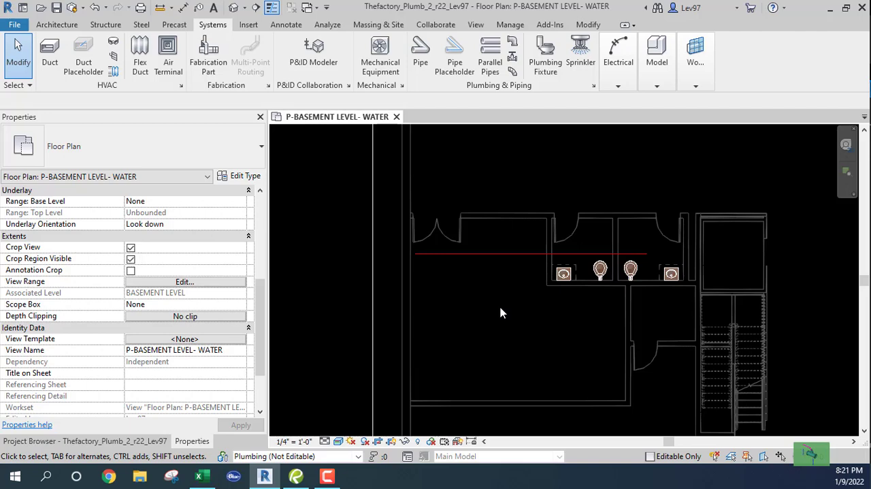
{"action": "left_click", "coordinate": [422, 55]}
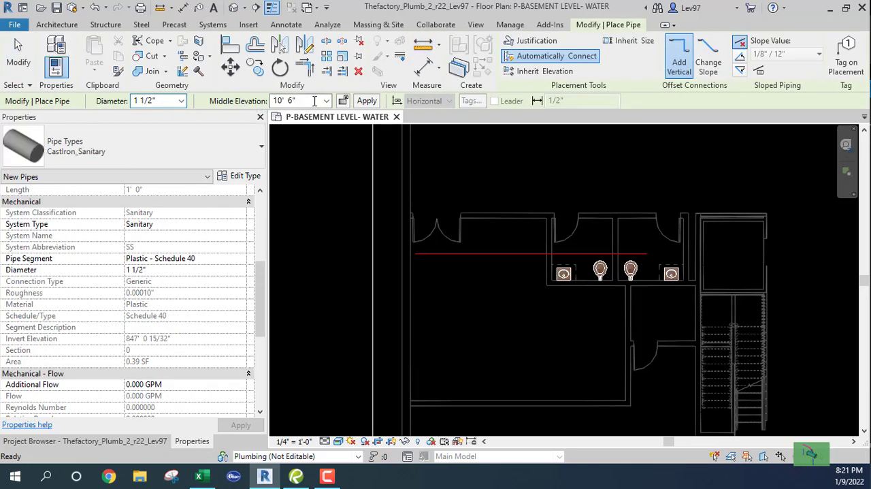
{"action": "key", "text": "Escape"}
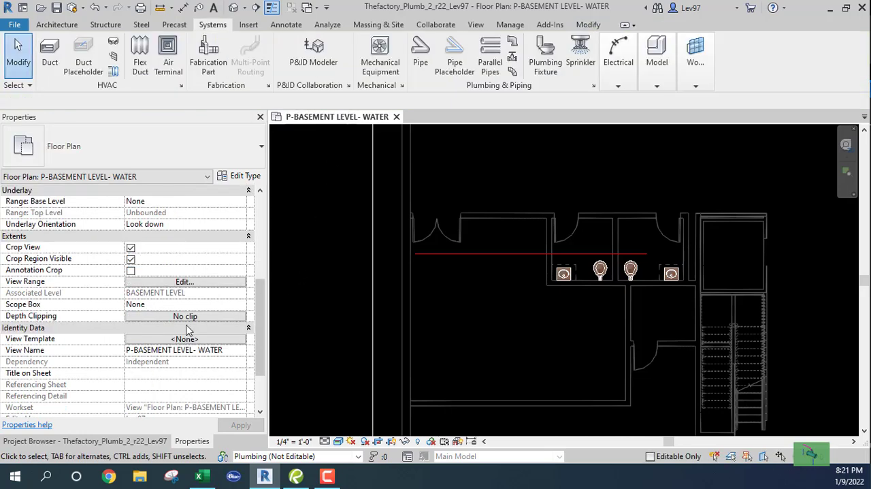
Set the floor plan's view range top to Associated Level (BASEMENT LEVEL) with an 11' offset
{"action": "left_click", "coordinate": [183, 281]}
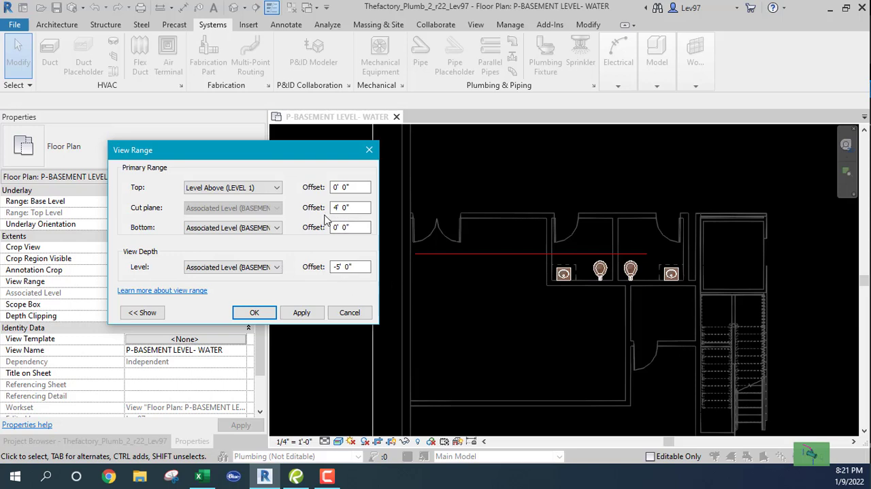
{"action": "left_click", "coordinate": [277, 188]}
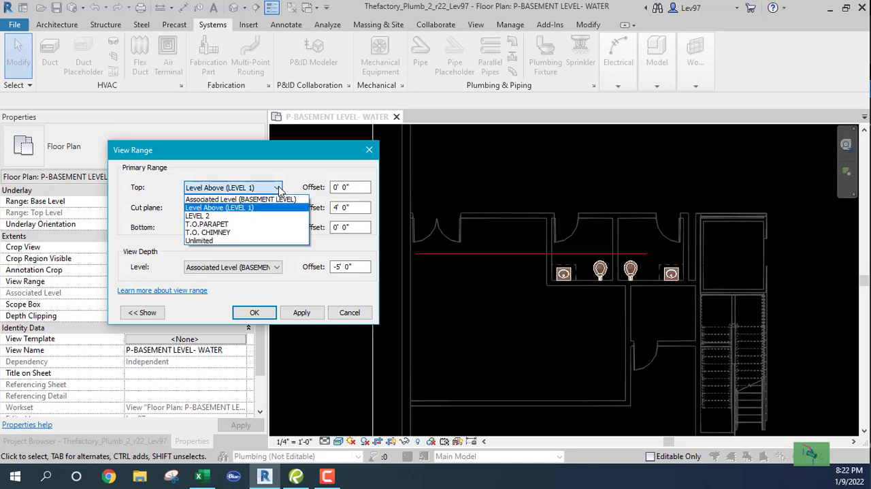
{"action": "left_click", "coordinate": [279, 190]}
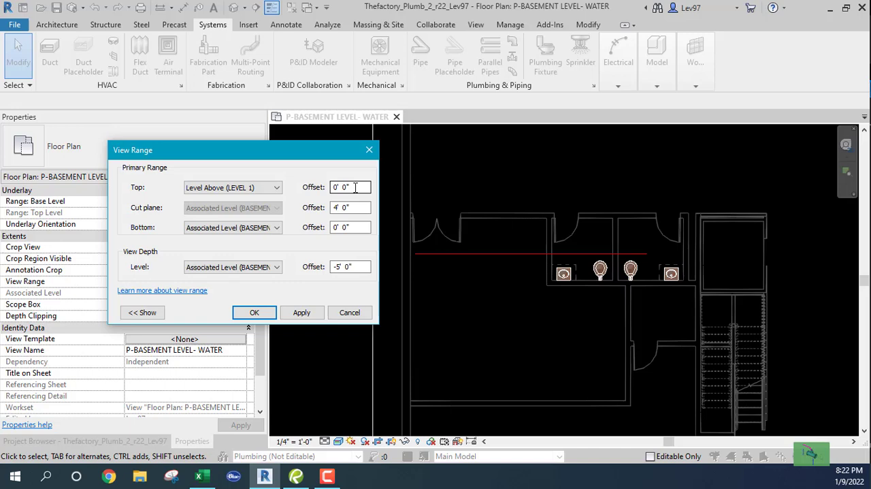
{"action": "left_click", "coordinate": [278, 188]}
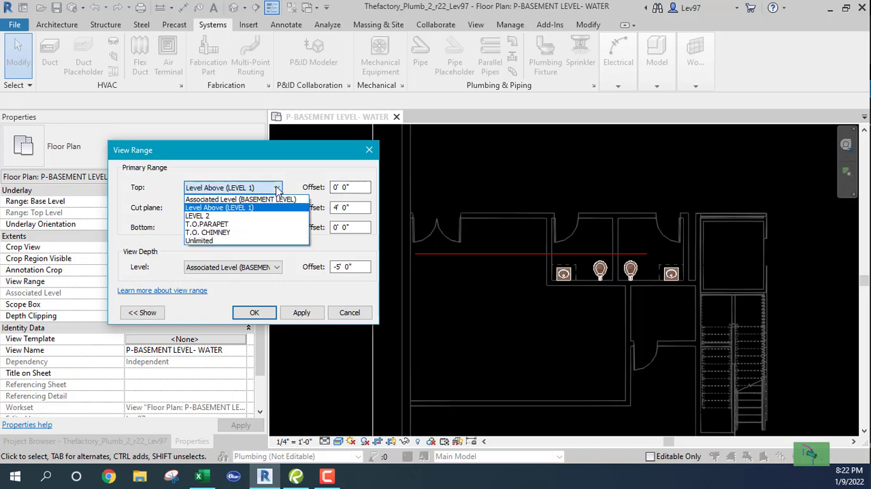
{"action": "left_click", "coordinate": [249, 198]}
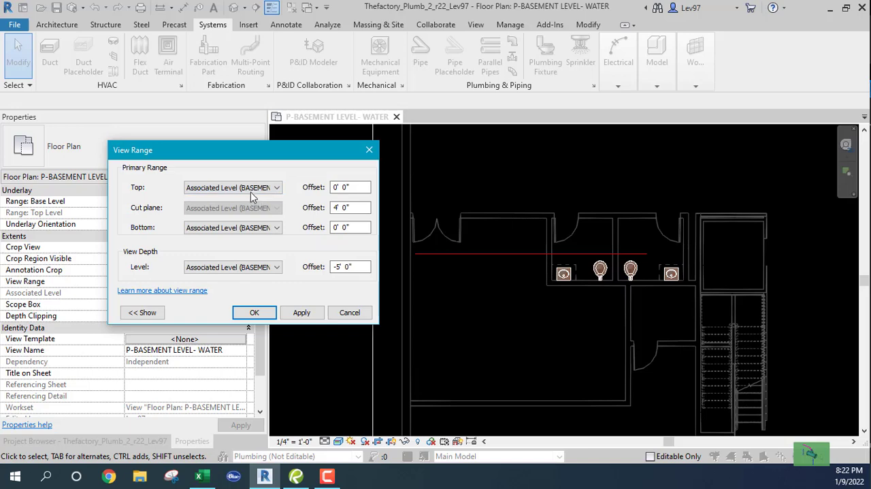
{"action": "double_click", "coordinate": [351, 187]}
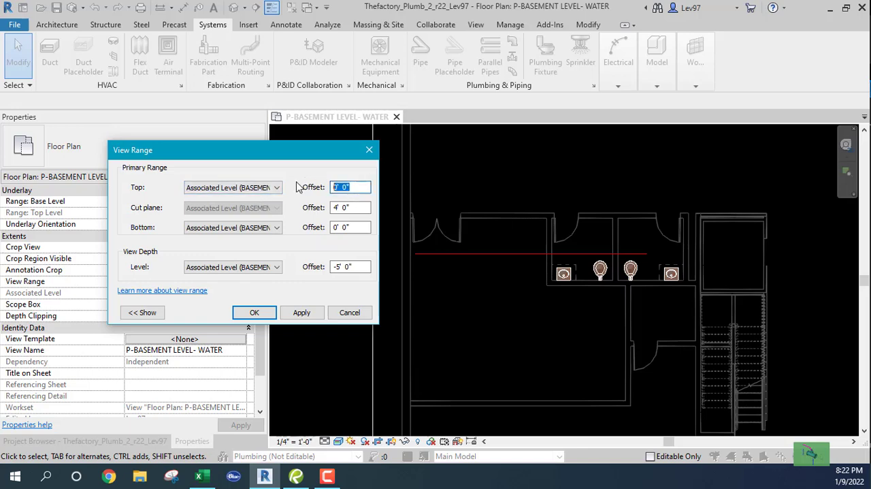
{"action": "type", "text": "11"}
{"action": "left_click", "coordinate": [302, 313]}
{"action": "left_click", "coordinate": [254, 313]}
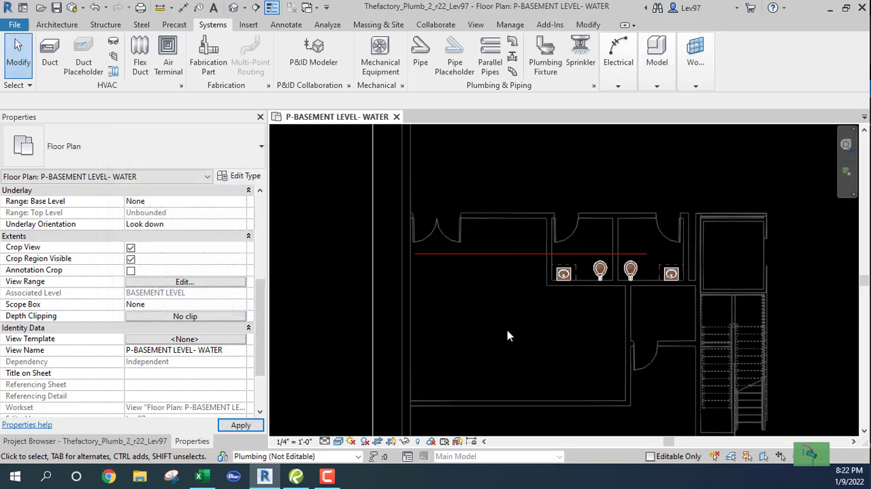
Start a trial sanitary pipe to check the middle elevation used for new pipes, and cancel it
{"action": "left_click", "coordinate": [423, 54]}
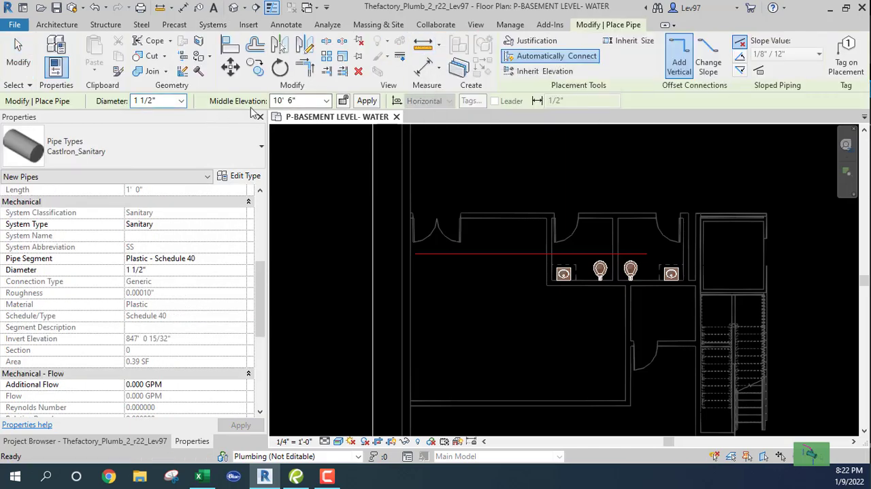
{"action": "left_click", "coordinate": [444, 261]}
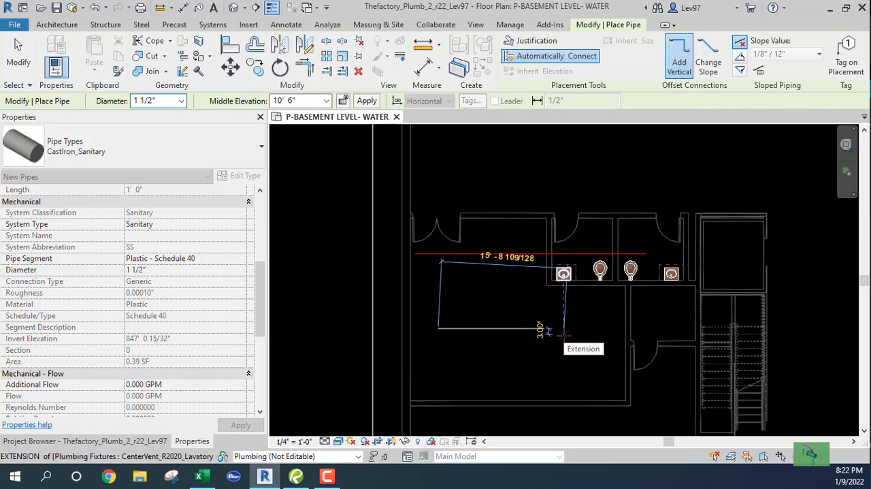
{"action": "key", "text": "Escape"}
{"action": "key", "text": "Escape"}
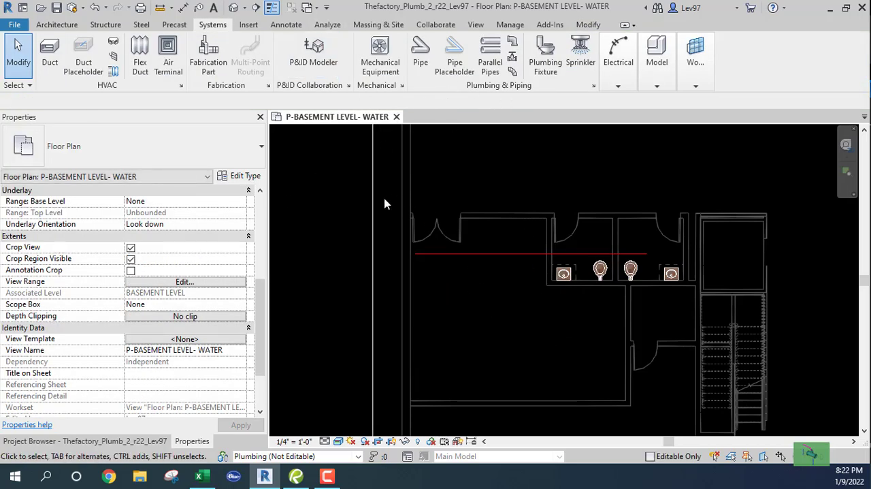
Restore the view range top to Level Above (LEVEL 1) with an offset of 0
{"action": "left_click", "coordinate": [182, 280]}
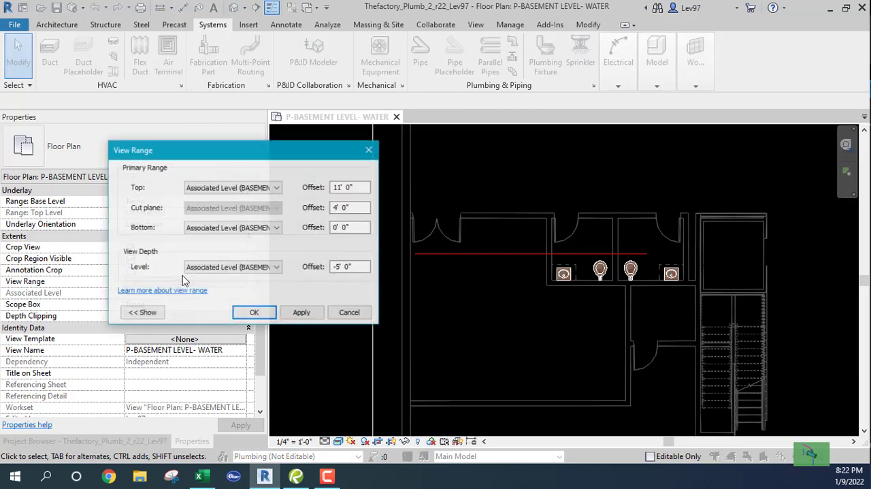
{"action": "left_click", "coordinate": [277, 188]}
{"action": "left_click", "coordinate": [230, 207]}
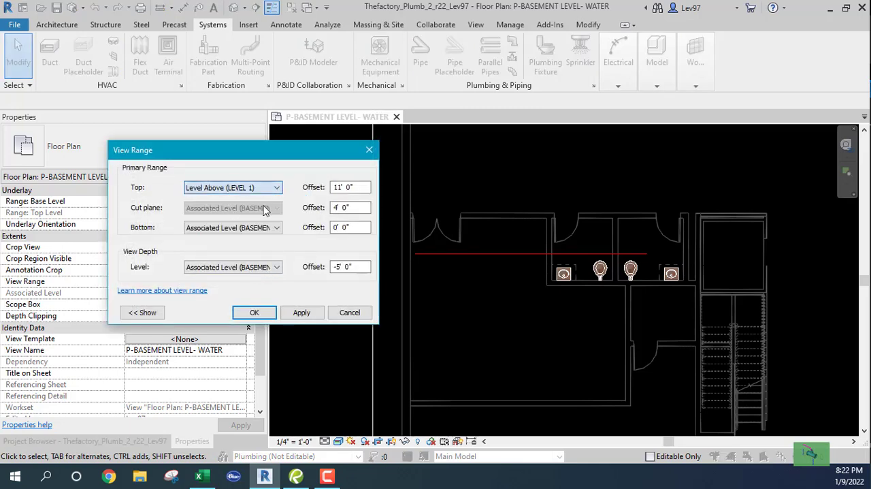
{"action": "left_click_drag", "start_coordinate": [358, 187], "coordinate": [268, 183]}
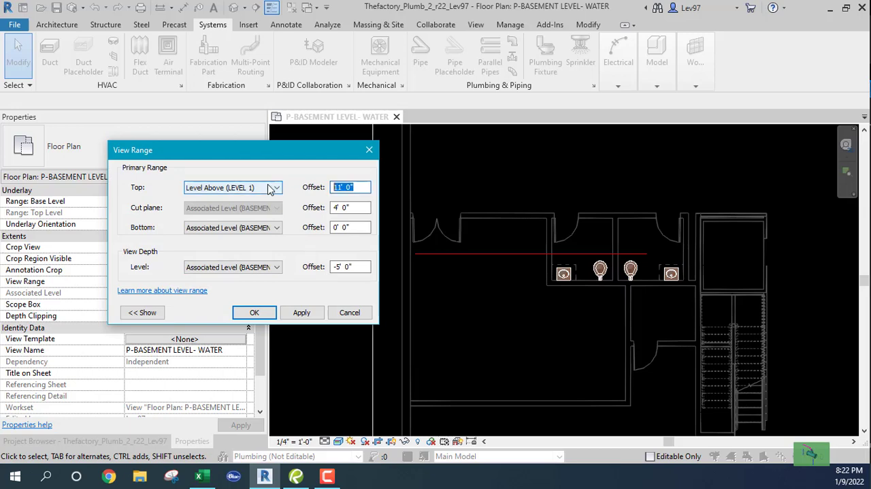
{"action": "type", "text": "0"}
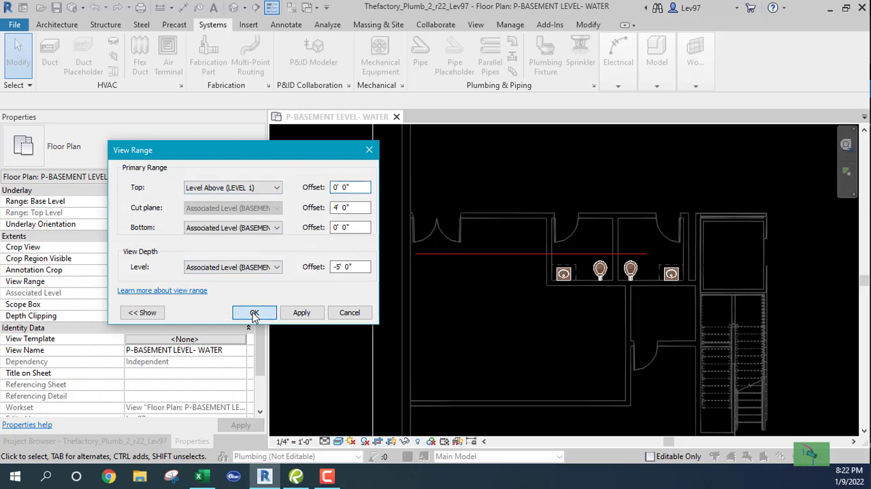
{"action": "left_click", "coordinate": [252, 311]}
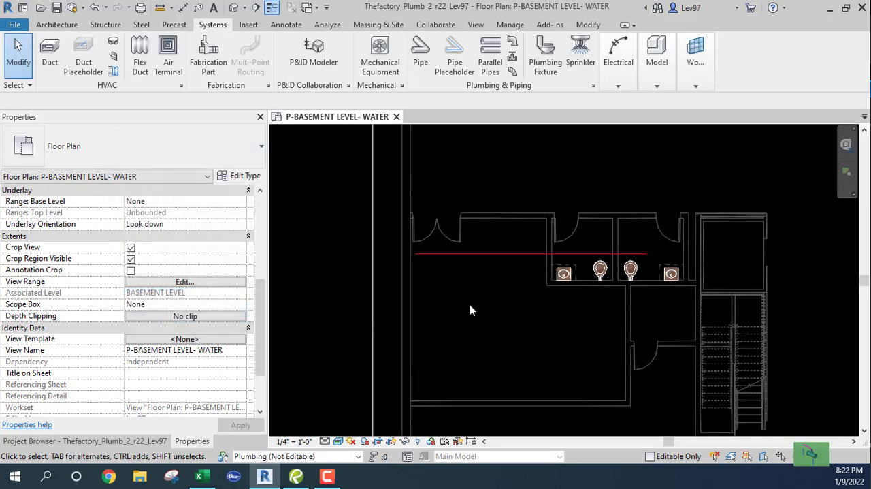
Set up new pipes with the Copper_CW pipe type and the DCW system type
{"action": "left_click", "coordinate": [422, 55]}
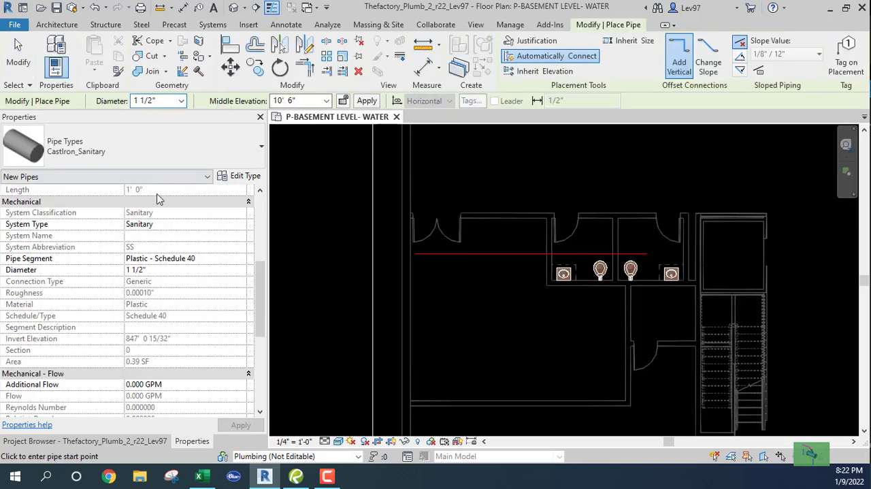
{"action": "left_click", "coordinate": [165, 145]}
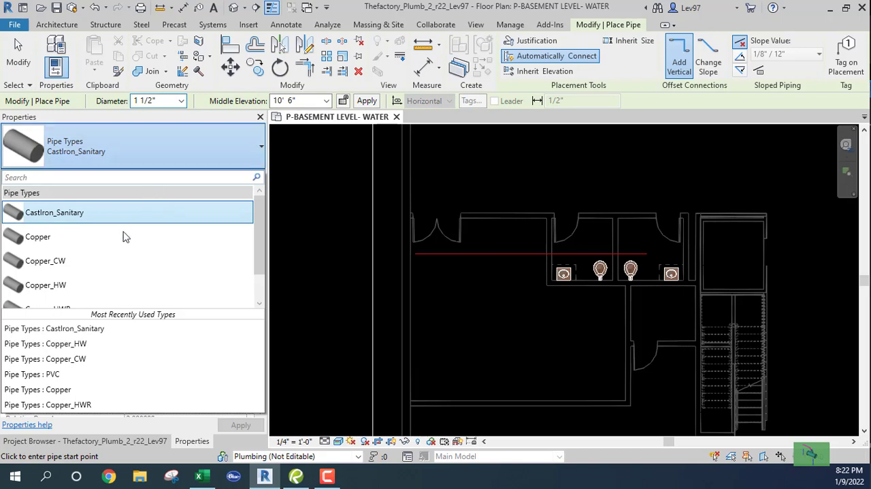
{"action": "left_click", "coordinate": [89, 262]}
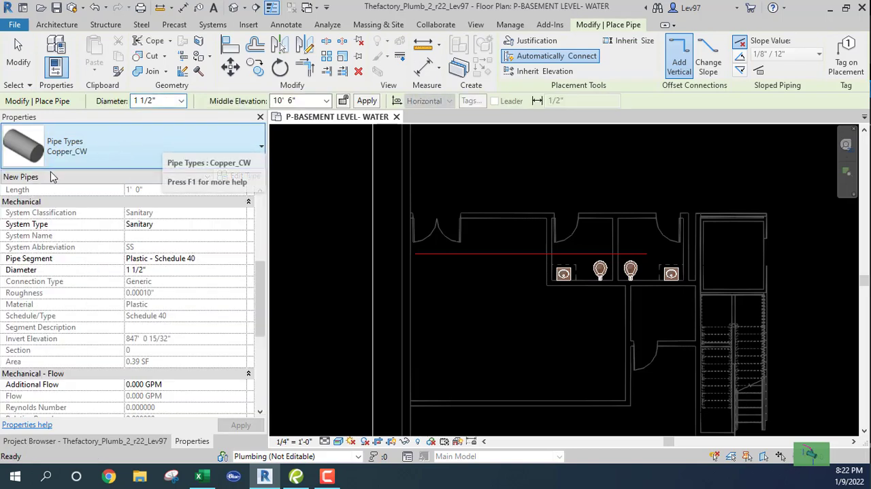
{"action": "scroll", "coordinate": [191, 331], "scroll_direction": "down", "scroll_amount": 3}
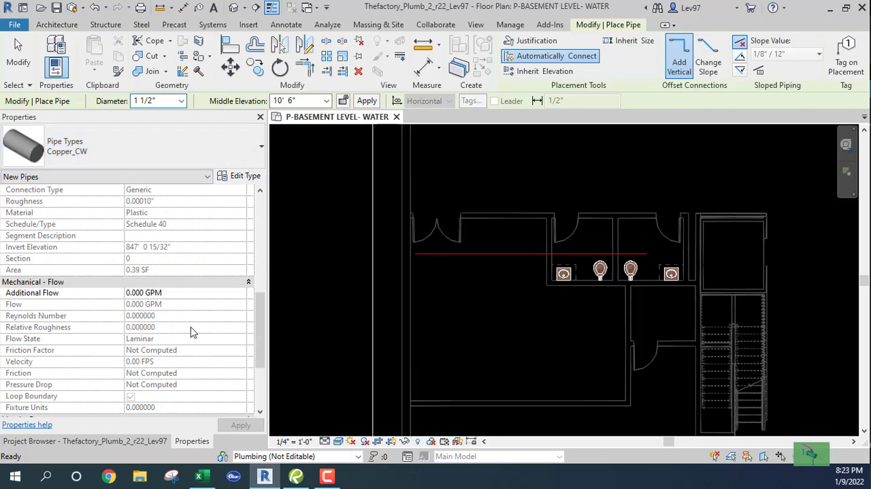
{"action": "scroll", "coordinate": [183, 267], "scroll_direction": "up", "scroll_amount": 4}
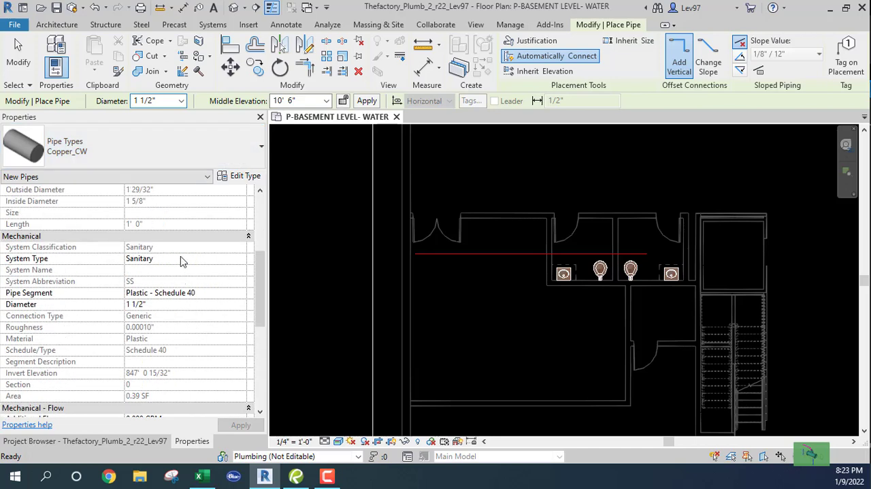
{"action": "left_click", "coordinate": [184, 261]}
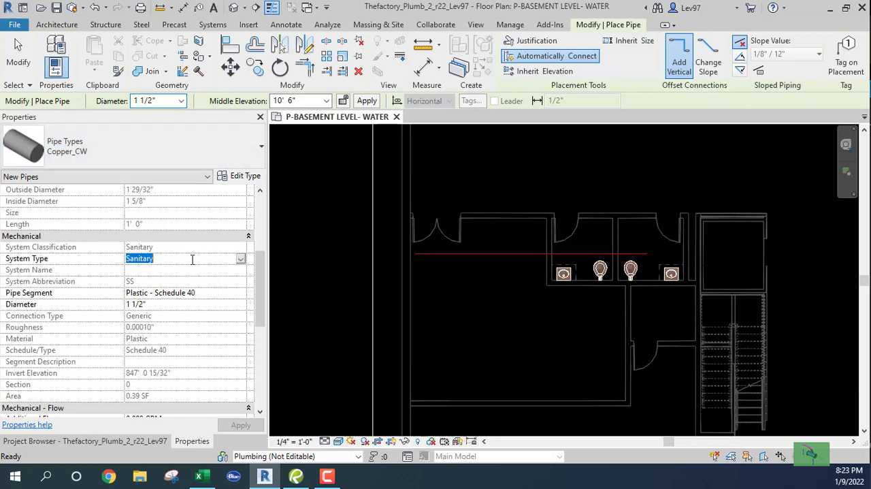
{"action": "left_click", "coordinate": [240, 260]}
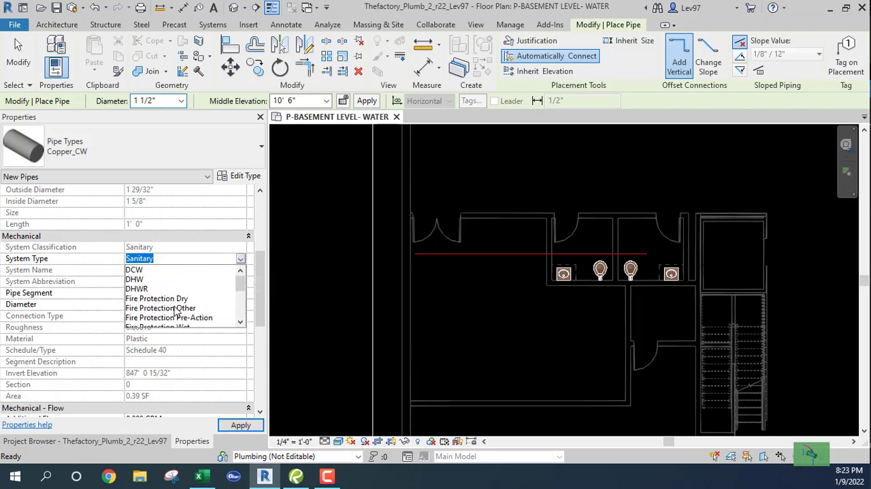
{"action": "left_click", "coordinate": [135, 270]}
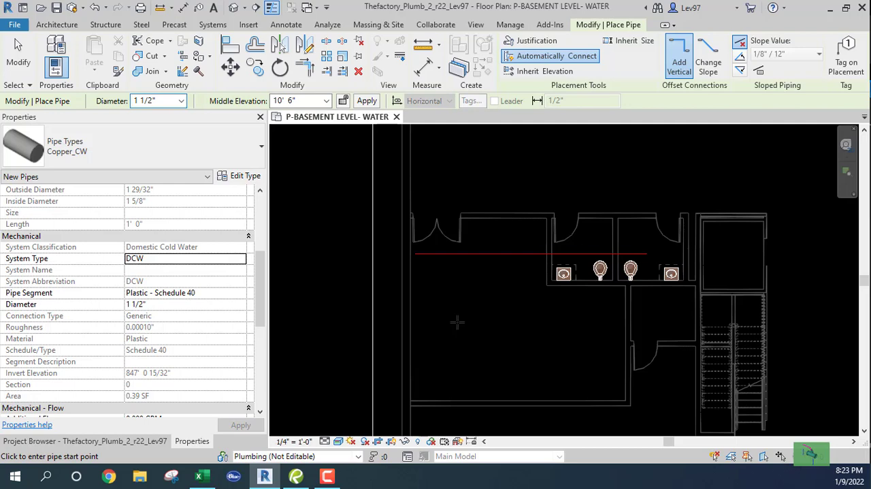
Draw a horizontal cold water pipe about 30' 6" long across the basement rooms below the existing hot water pipe
{"action": "left_click", "coordinate": [426, 264]}
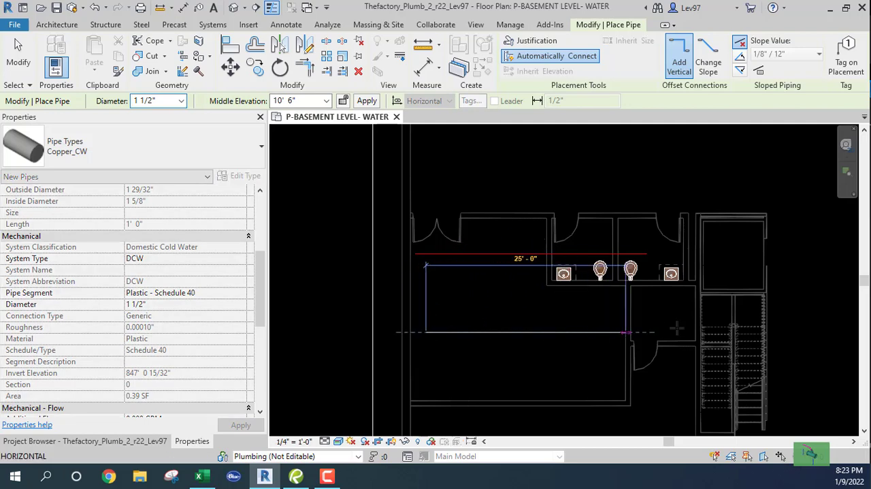
{"action": "left_click", "coordinate": [671, 331]}
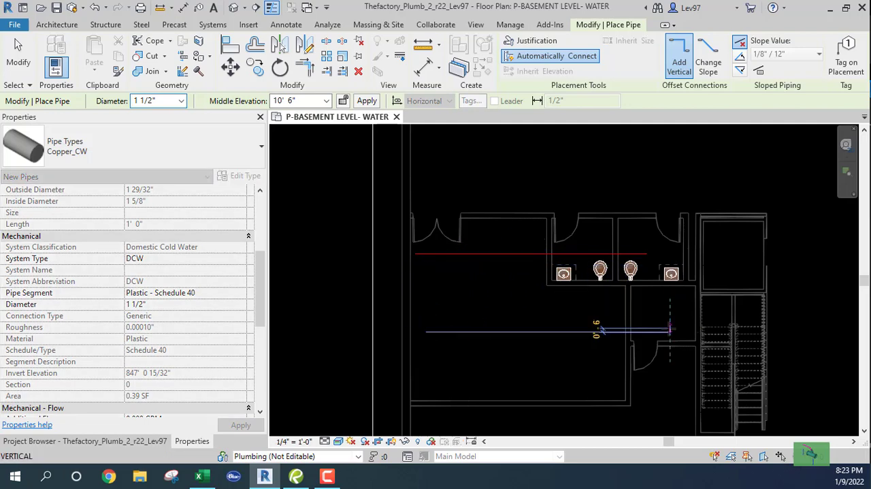
{"action": "key", "text": "Escape"}
{"action": "key", "text": "Escape"}
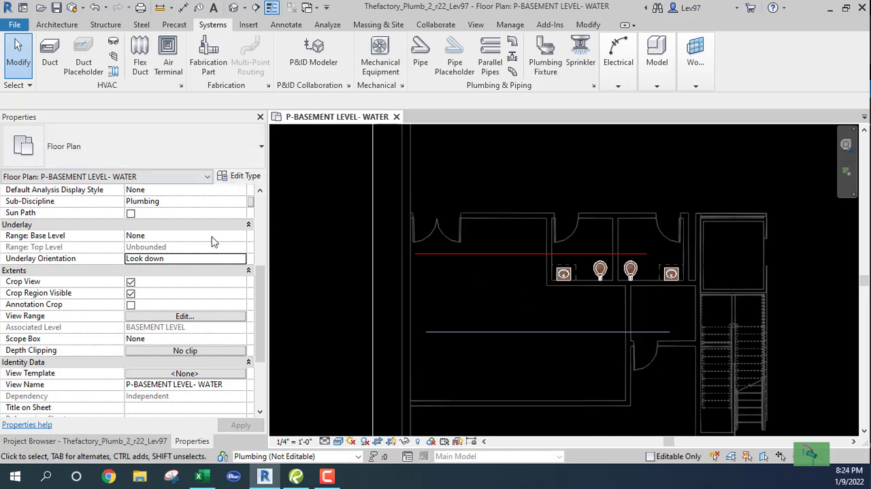
Check the new pipe's system type and compare it with the plumbing filters visible in the plan's Visibility/Graphic Overrides
{"action": "left_click", "coordinate": [477, 336]}
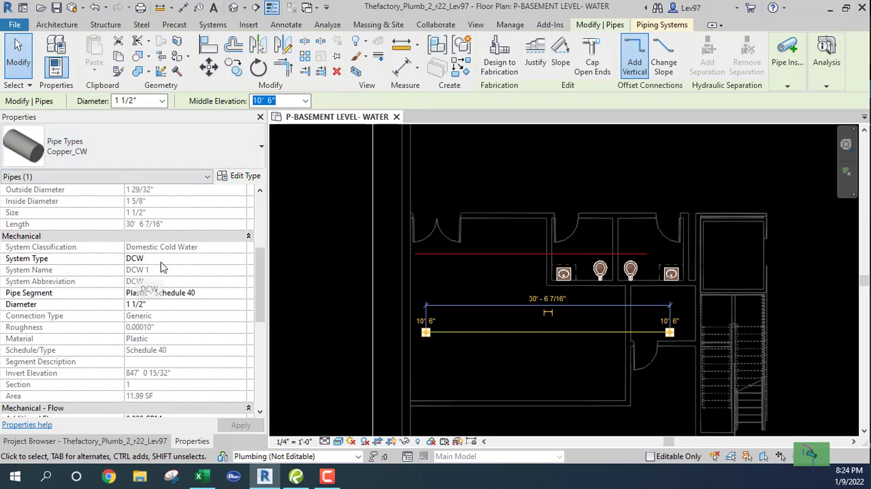
{"action": "left_click", "coordinate": [502, 362]}
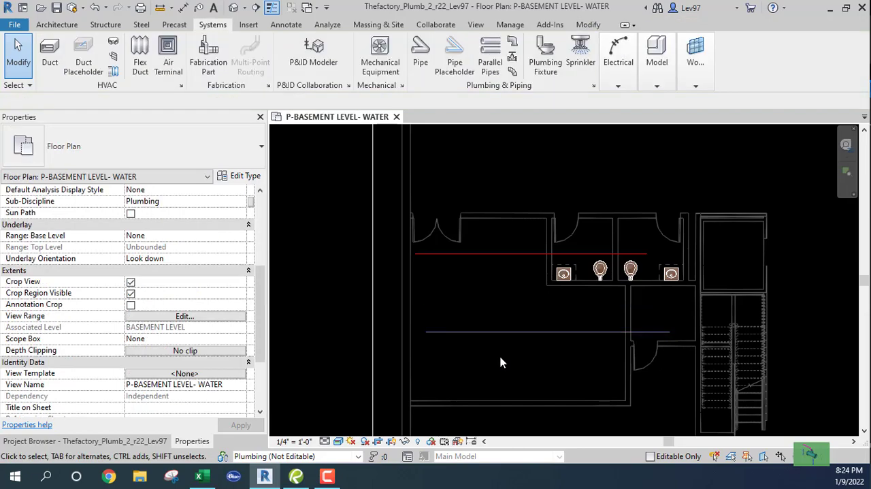
{"action": "key", "text": "v"}
{"action": "key", "text": "v"}
{"action": "left_click", "coordinate": [415, 58]}
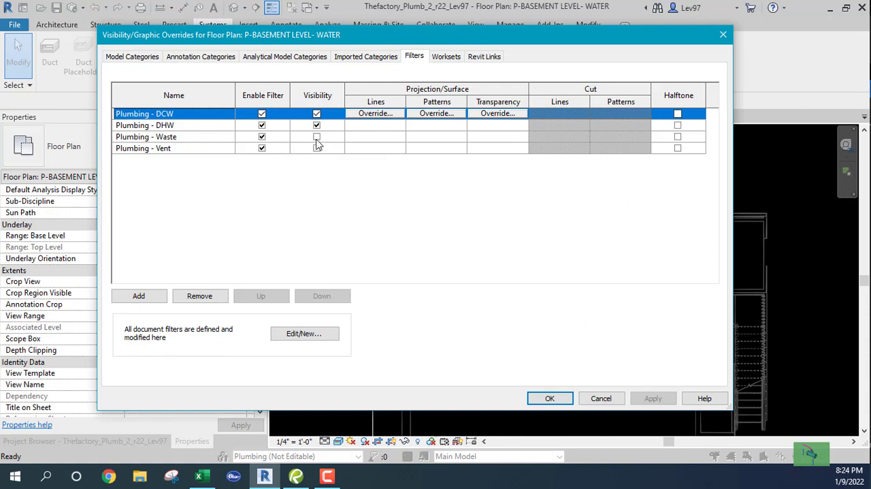
{"action": "left_click", "coordinate": [598, 398]}
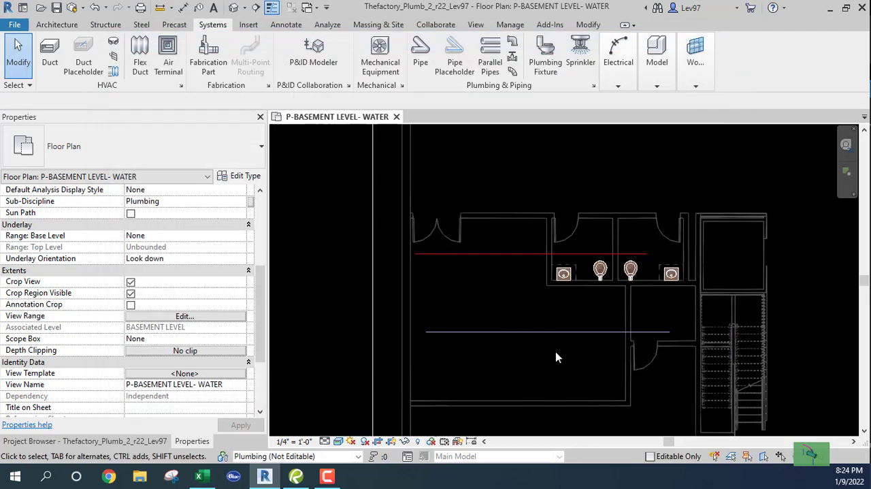
Move the cold water pipe up so it runs parallel just above the red hot water pipe
{"action": "left_click", "coordinate": [542, 333]}
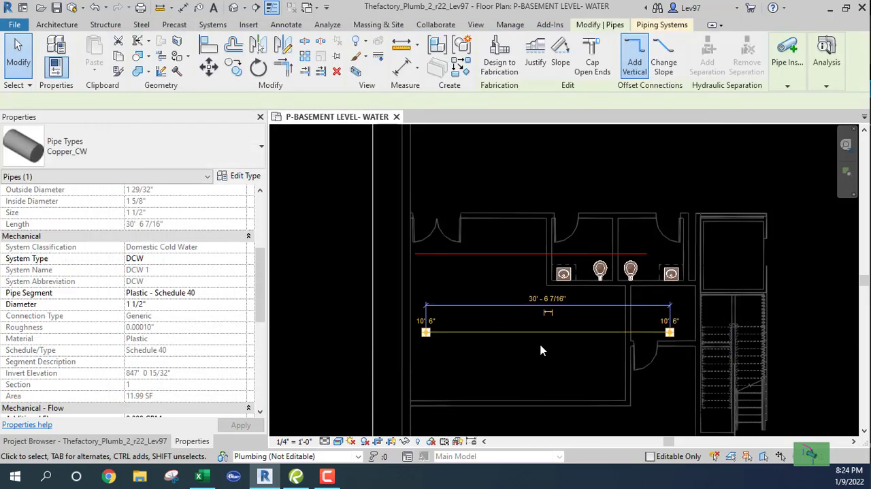
{"action": "left_click_drag", "start_coordinate": [540, 333], "coordinate": [519, 301]}
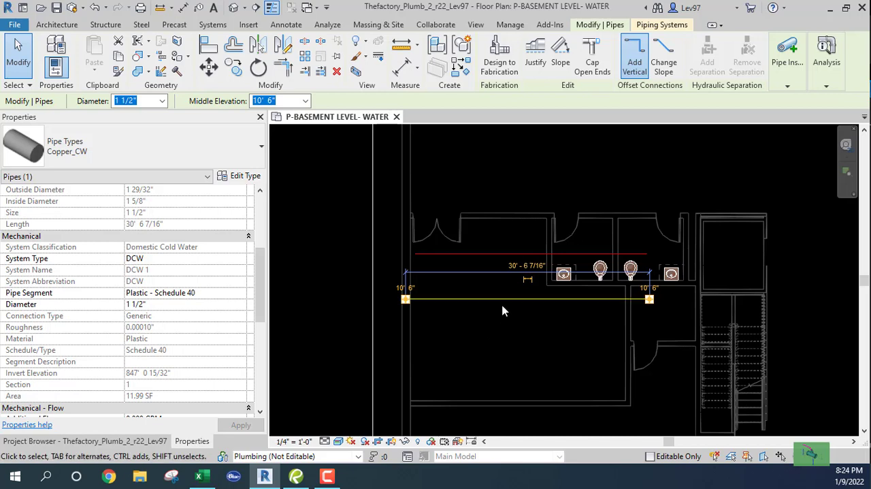
{"action": "left_click_drag", "start_coordinate": [502, 299], "coordinate": [494, 239]}
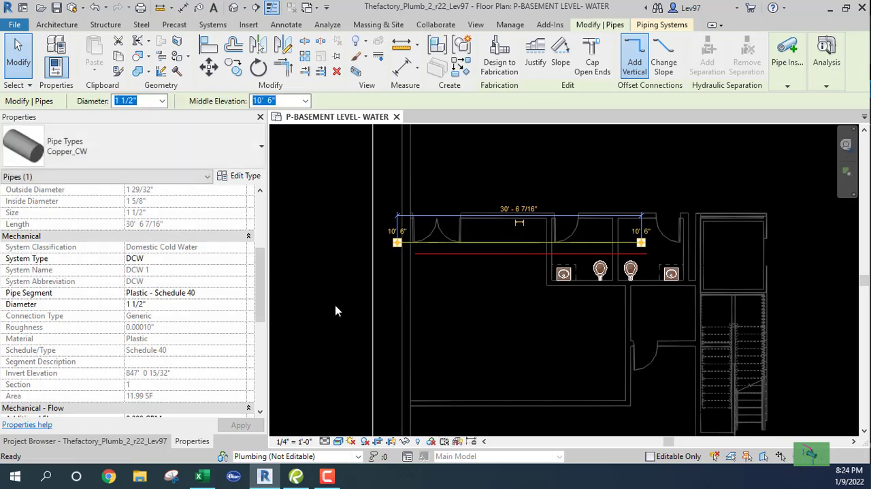
{"action": "left_click", "coordinate": [335, 311]}
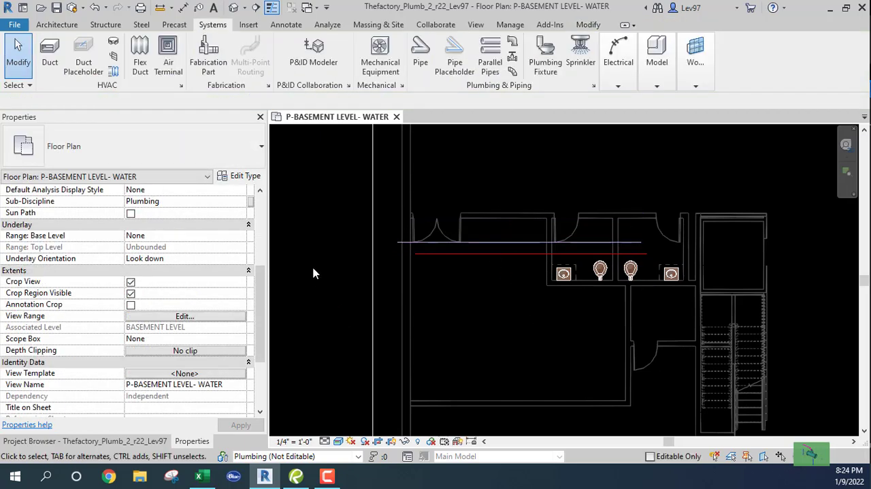
Inspect the line graphics override in the DCW piping system's type properties and close them without changes
{"action": "left_click", "coordinate": [120, 441]}
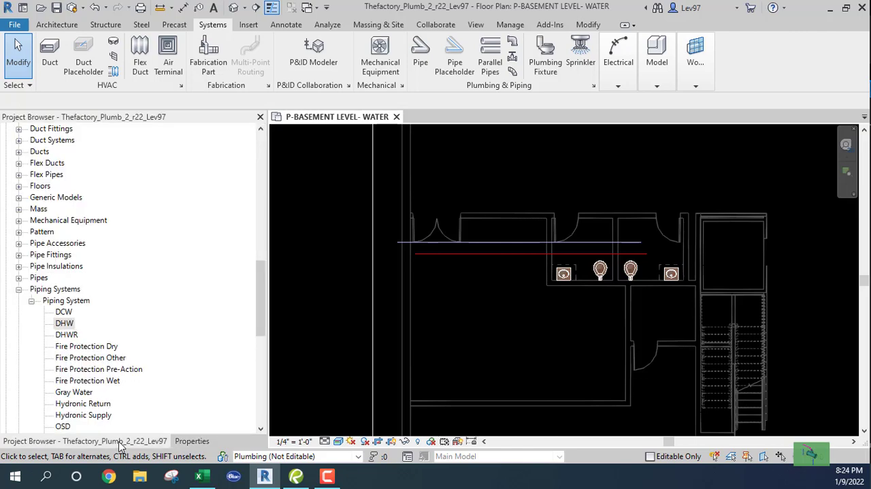
{"action": "right_click", "coordinate": [64, 313]}
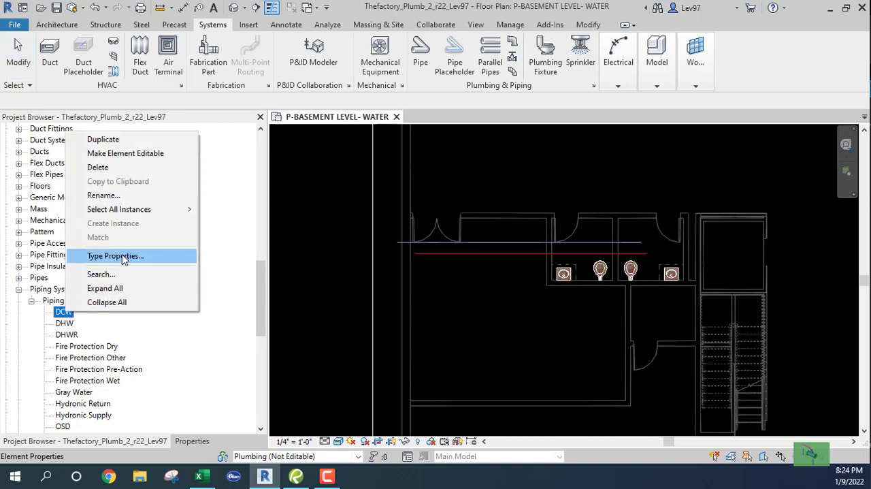
{"action": "left_click", "coordinate": [124, 257]}
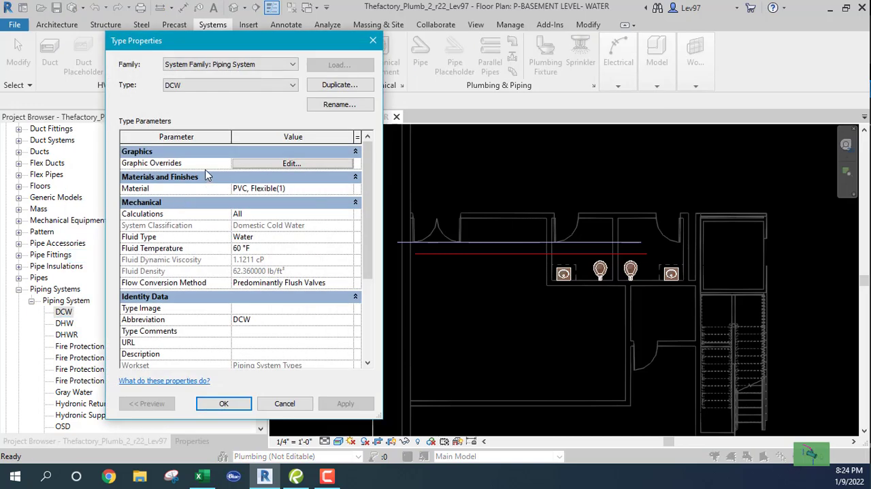
{"action": "left_click", "coordinate": [275, 165]}
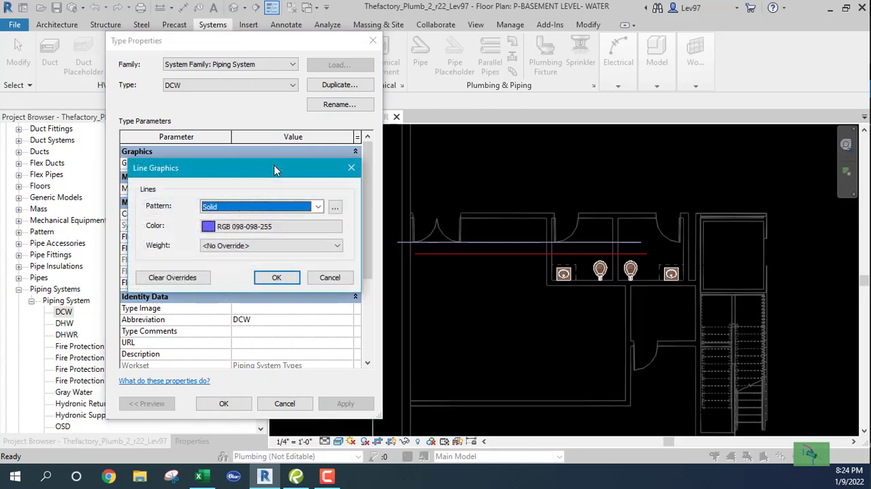
{"action": "left_click", "coordinate": [331, 277]}
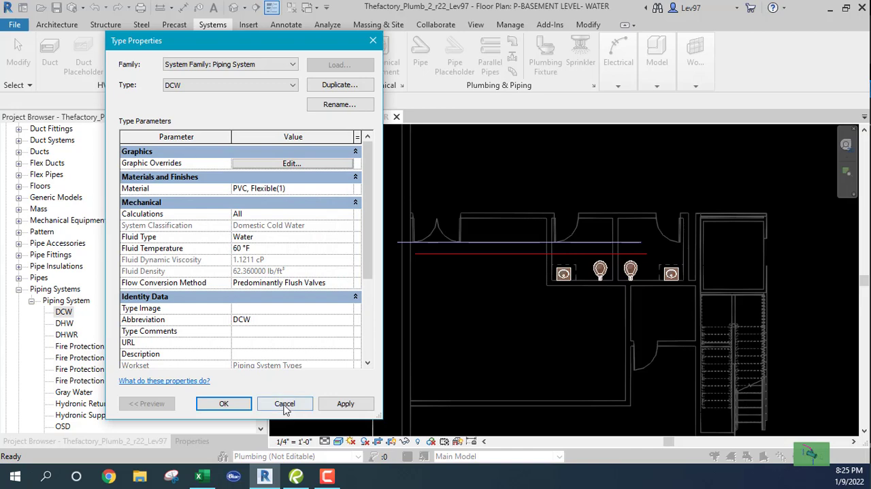
{"action": "left_click", "coordinate": [285, 404]}
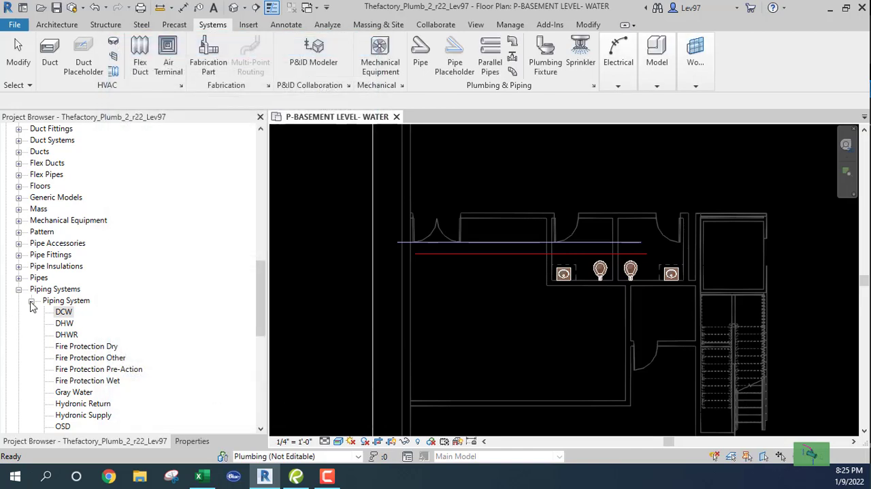
Open the segments and sizes settings from the Copper_CW pipe type's routing preferences
{"action": "left_click", "coordinate": [32, 301]}
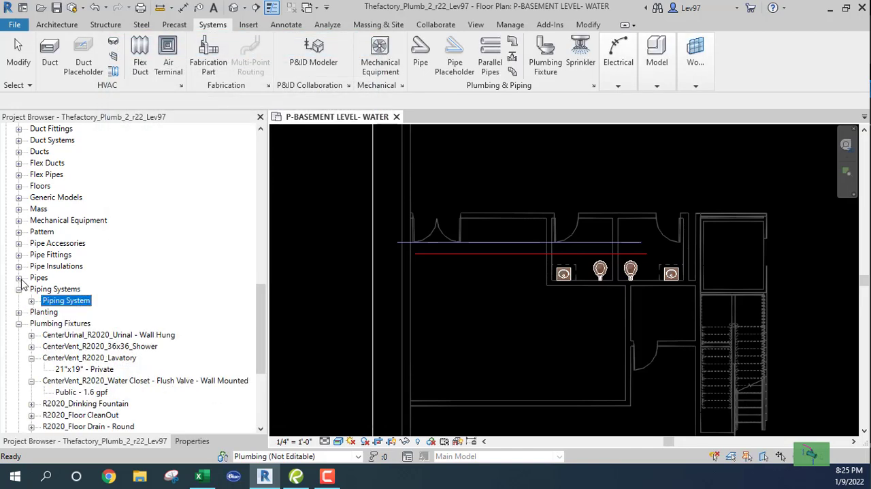
{"action": "left_click", "coordinate": [19, 278]}
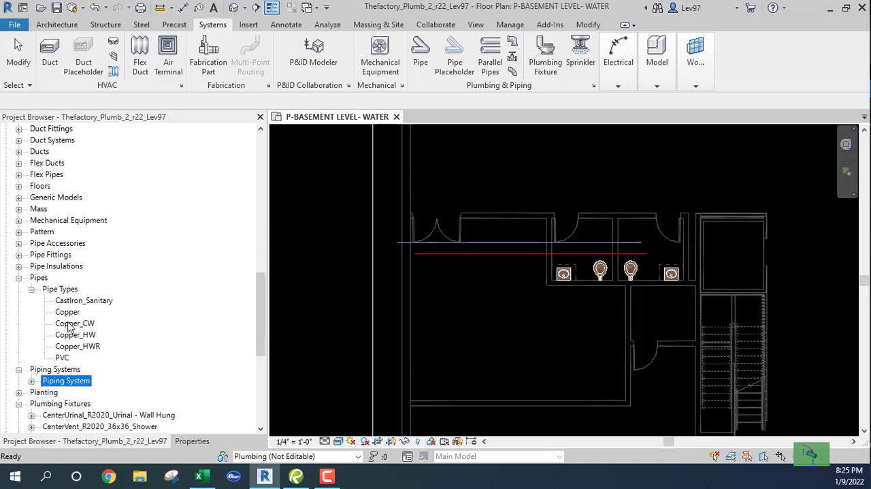
{"action": "left_click", "coordinate": [71, 325]}
{"action": "right_click", "coordinate": [68, 327]}
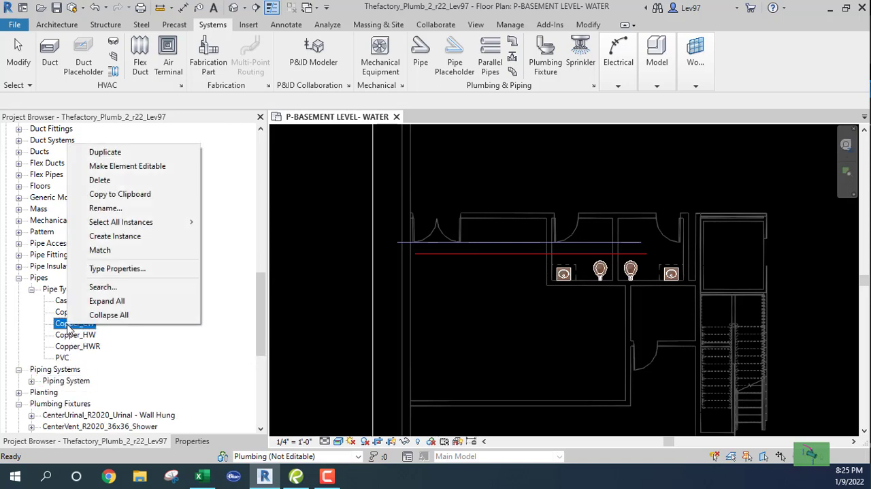
{"action": "left_click", "coordinate": [116, 269]}
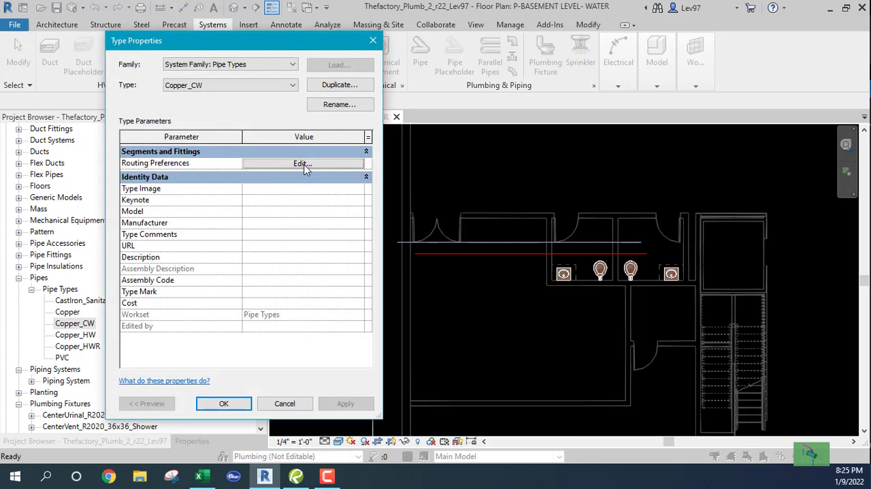
{"action": "left_click", "coordinate": [303, 165]}
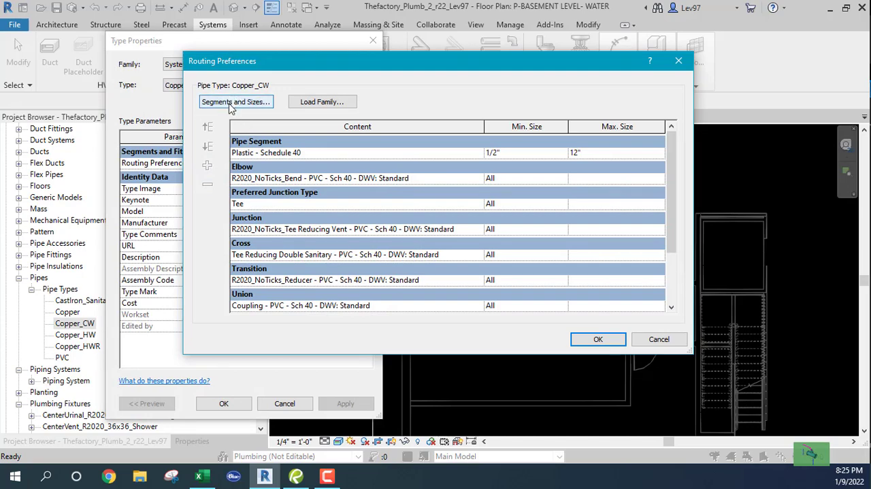
{"action": "left_click", "coordinate": [230, 106]}
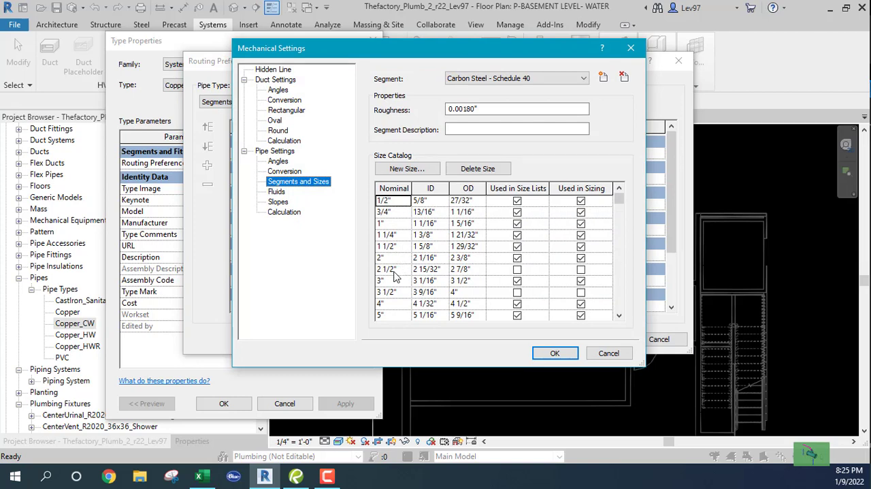
Enable the 2 1/2" and 3 1/2" sizes of Carbon Steel - Schedule 40 for size lists and sizing, and accept the settings
{"action": "left_click", "coordinate": [517, 269]}
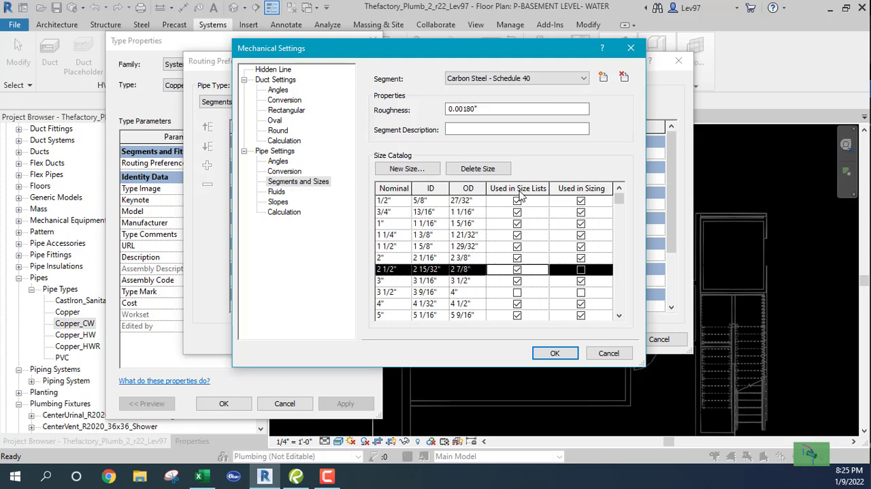
{"action": "left_click", "coordinate": [581, 270]}
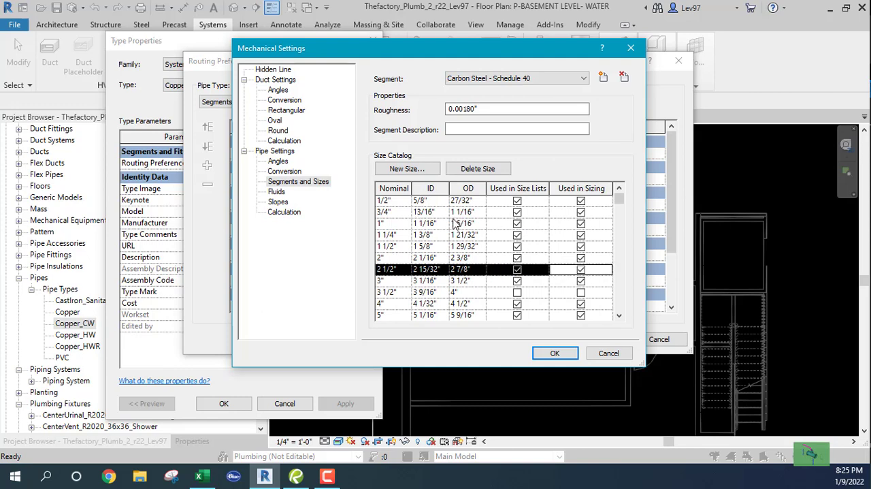
{"action": "left_click", "coordinate": [518, 294]}
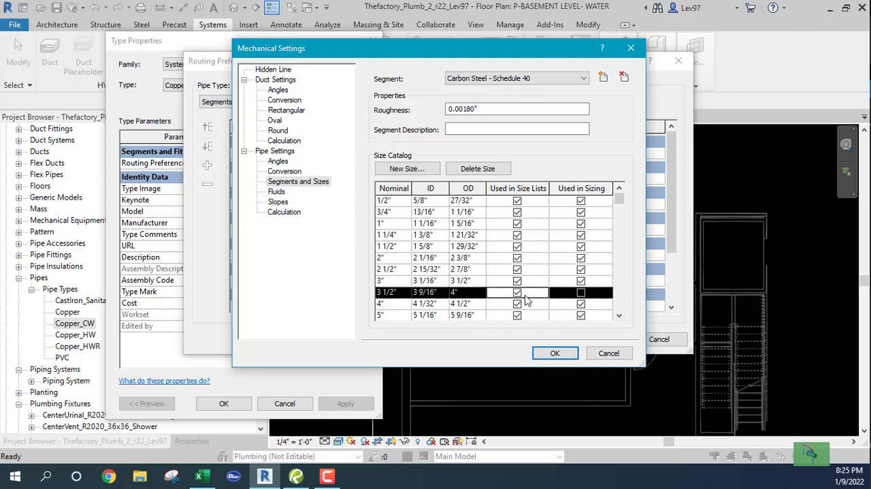
{"action": "left_click", "coordinate": [581, 294]}
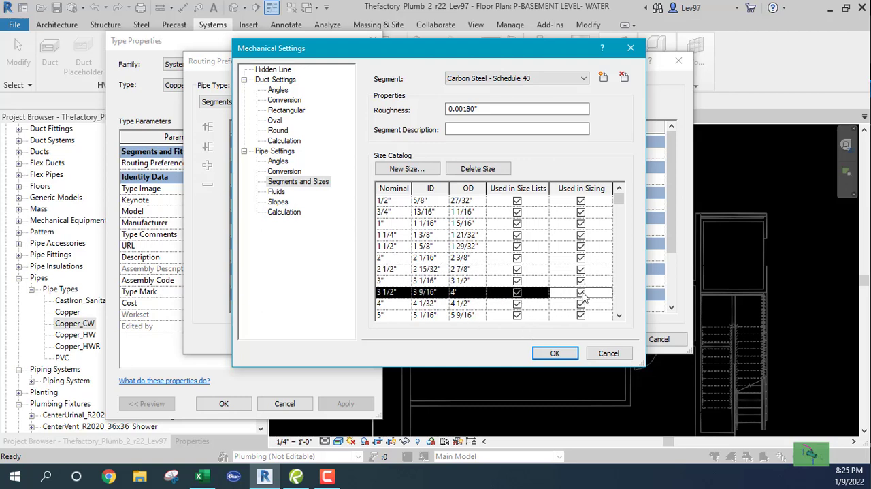
{"action": "left_click", "coordinate": [555, 354]}
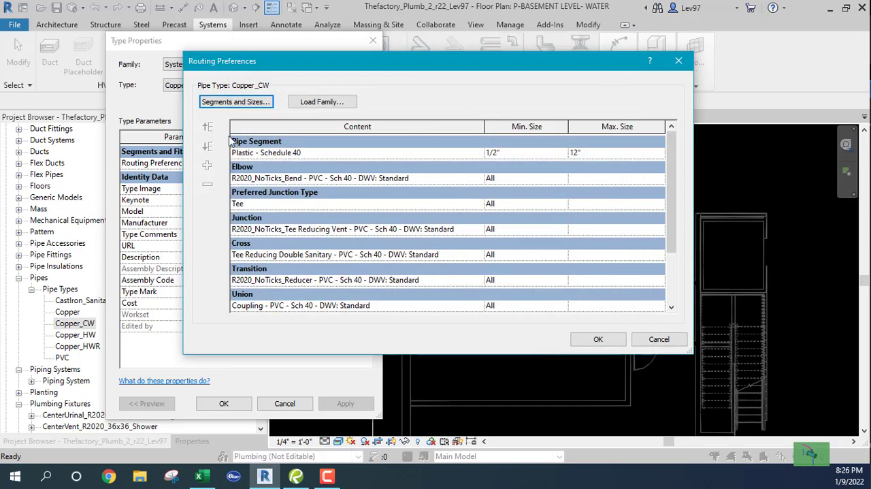
{"action": "left_click", "coordinate": [599, 341]}
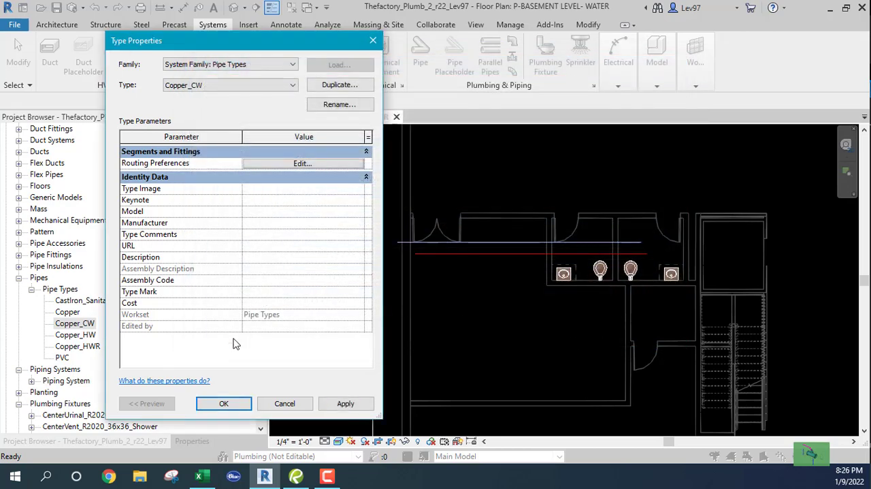
{"action": "left_click", "coordinate": [224, 403]}
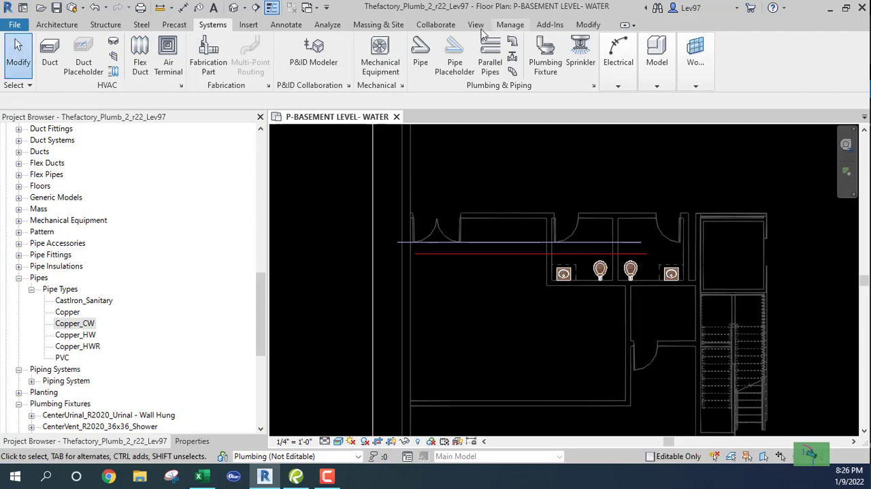
Check which diameters are offered for new Copper_CW pipes, and leave pipe placement without drawing anything
{"action": "left_click", "coordinate": [421, 62]}
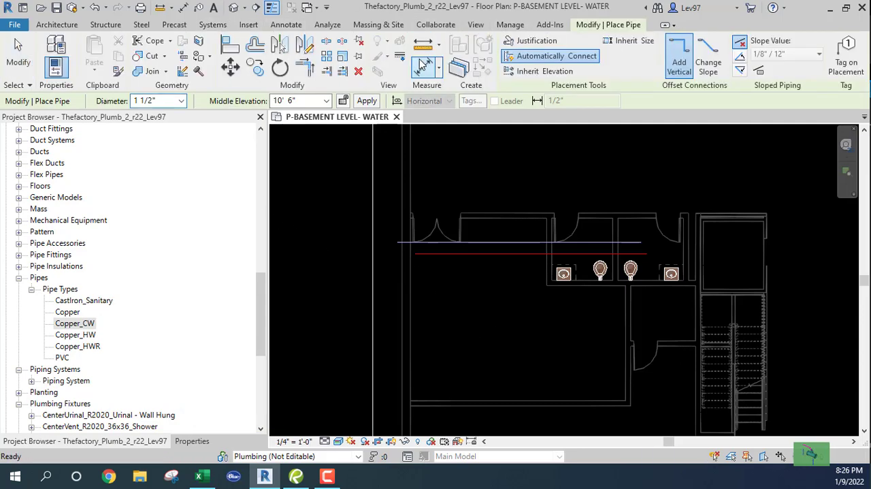
{"action": "left_click", "coordinate": [181, 101]}
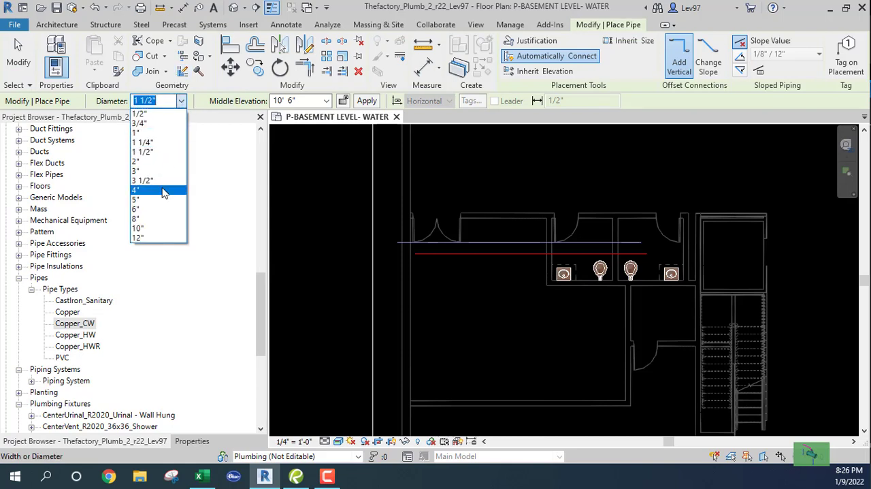
{"action": "left_click", "coordinate": [181, 102]}
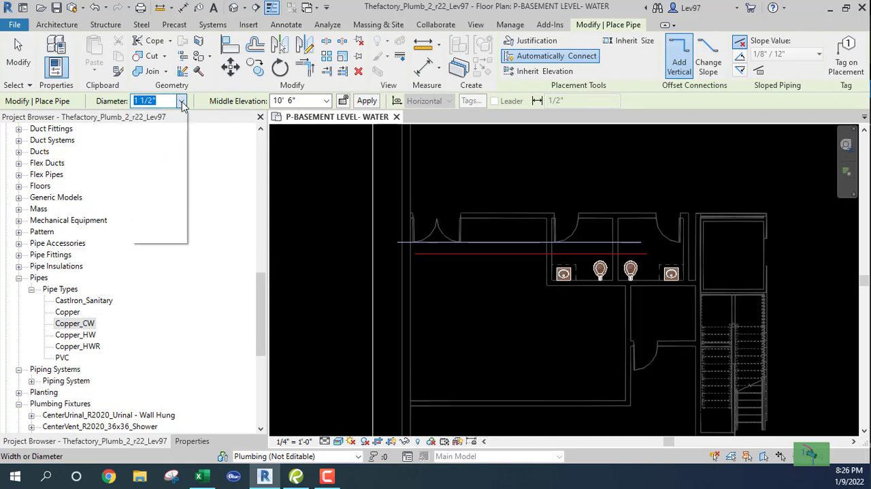
{"action": "left_click", "coordinate": [190, 441]}
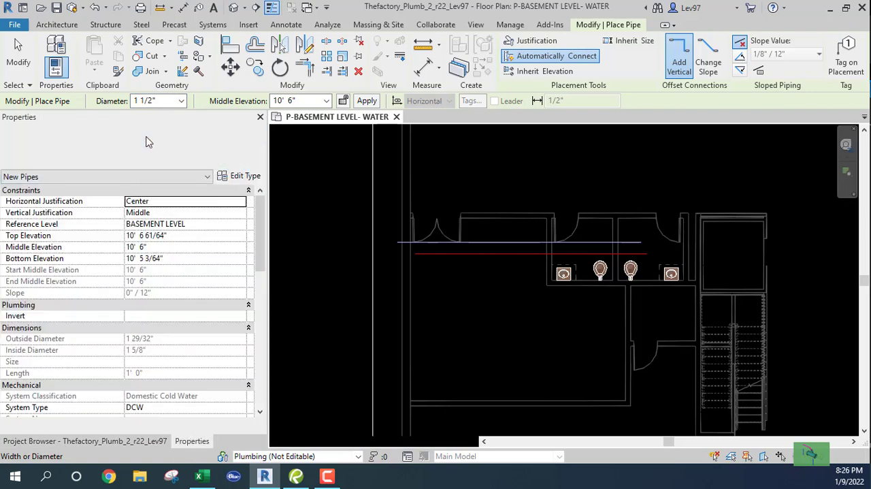
{"action": "left_click", "coordinate": [148, 142]}
{"action": "left_click", "coordinate": [449, 349]}
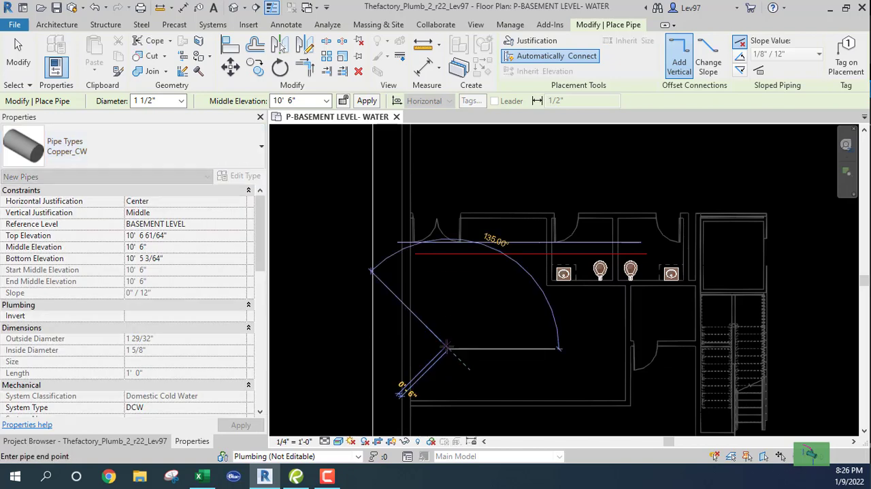
{"action": "key", "text": "Escape"}
{"action": "key", "text": "Escape"}
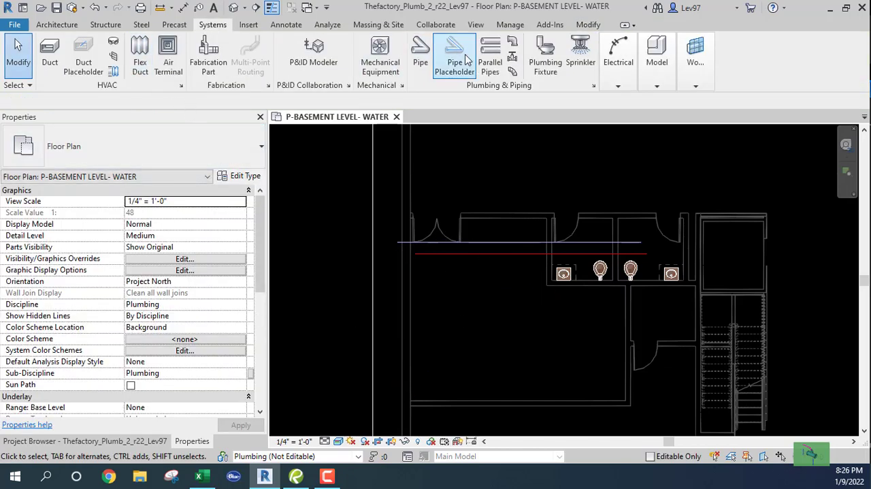
{"action": "left_click", "coordinate": [420, 60]}
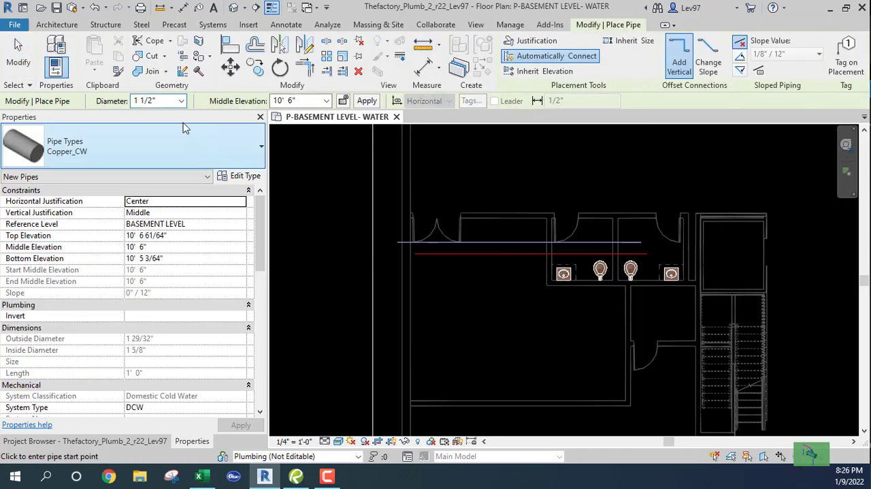
{"action": "left_click", "coordinate": [182, 101]}
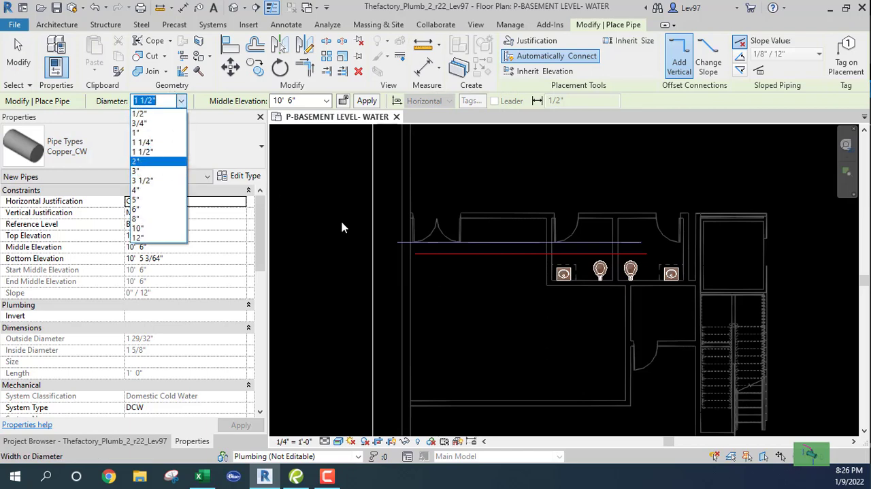
{"action": "key", "text": "Escape"}
{"action": "key", "text": "Escape"}
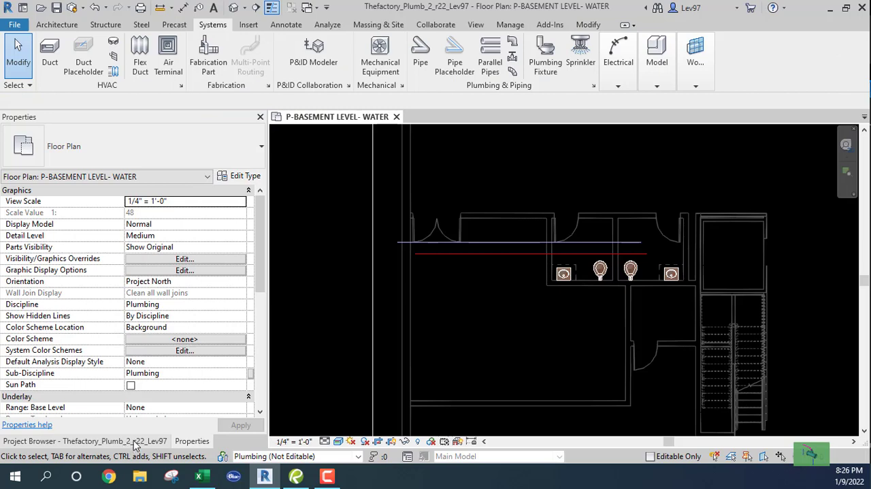
Display the Copper - L size catalog via the segments and sizes of the Copper pipe type's routing preferences
{"action": "left_click", "coordinate": [134, 442]}
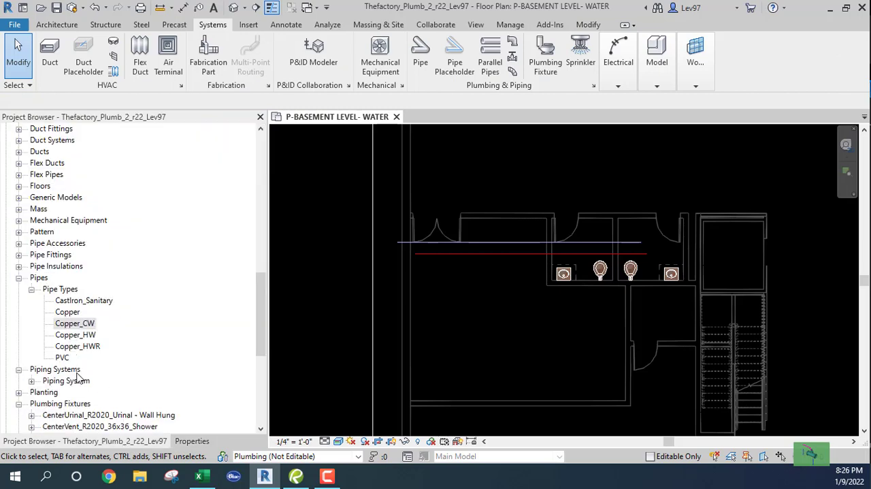
{"action": "left_click", "coordinate": [68, 313]}
{"action": "right_click", "coordinate": [68, 313]}
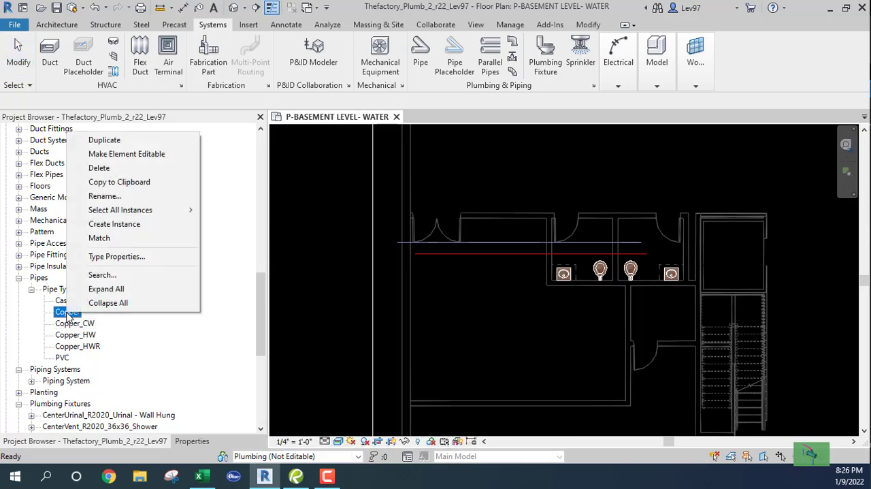
{"action": "left_click", "coordinate": [122, 257]}
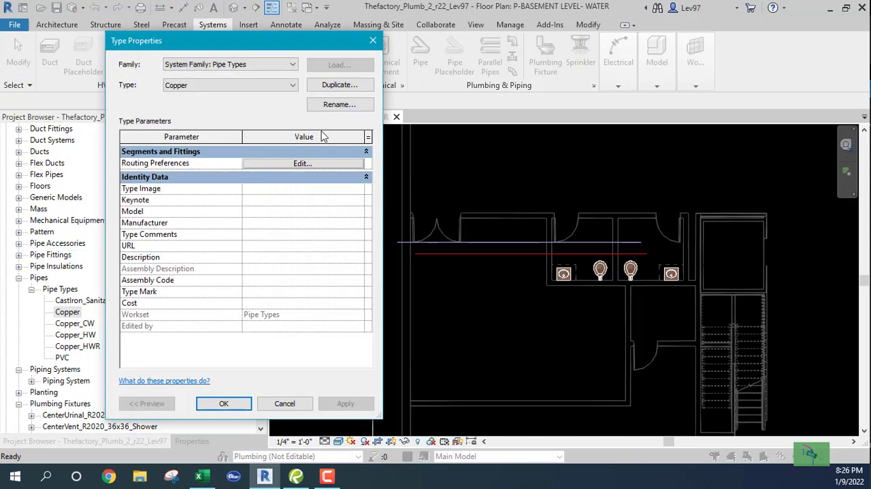
{"action": "left_click", "coordinate": [301, 164]}
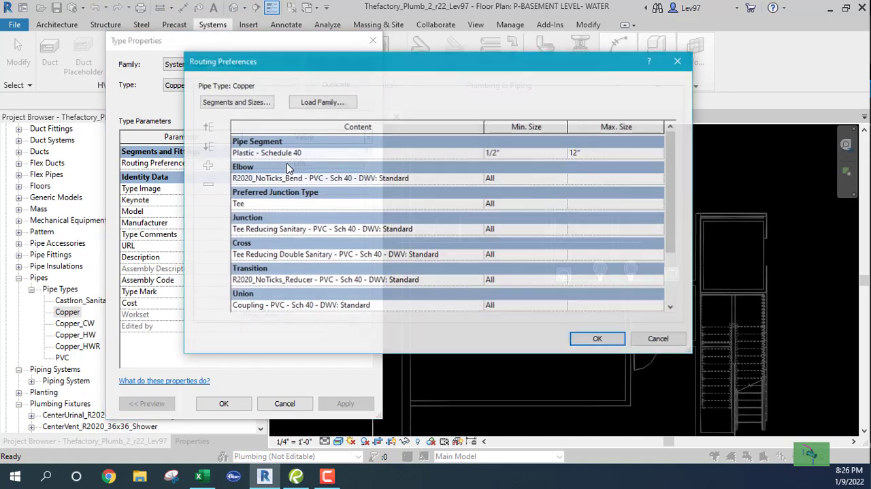
{"action": "left_click", "coordinate": [239, 103]}
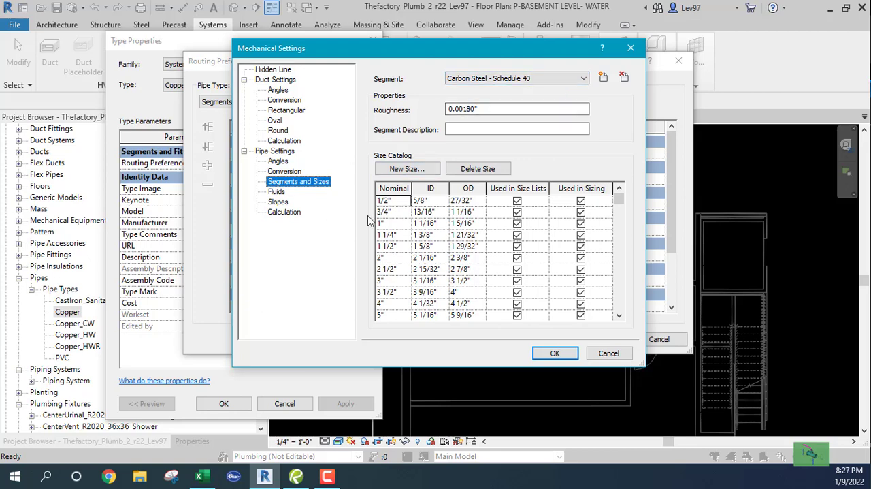
{"action": "left_click", "coordinate": [562, 82]}
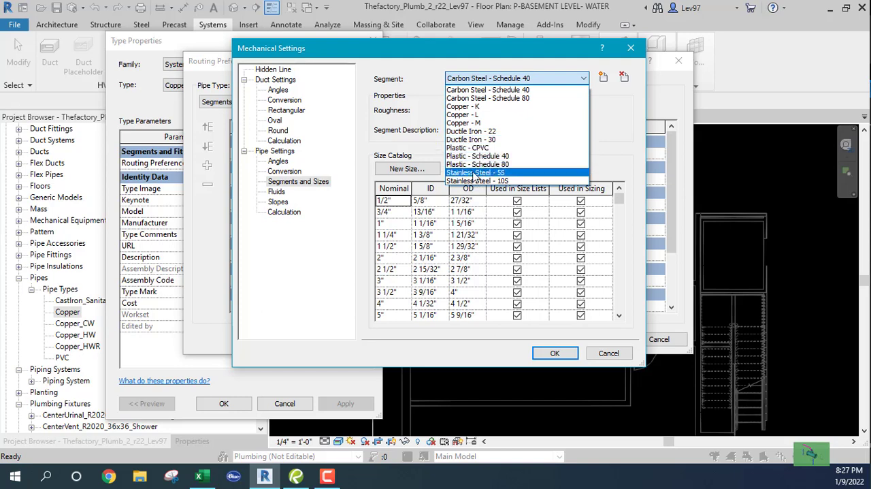
{"action": "left_click", "coordinate": [461, 115]}
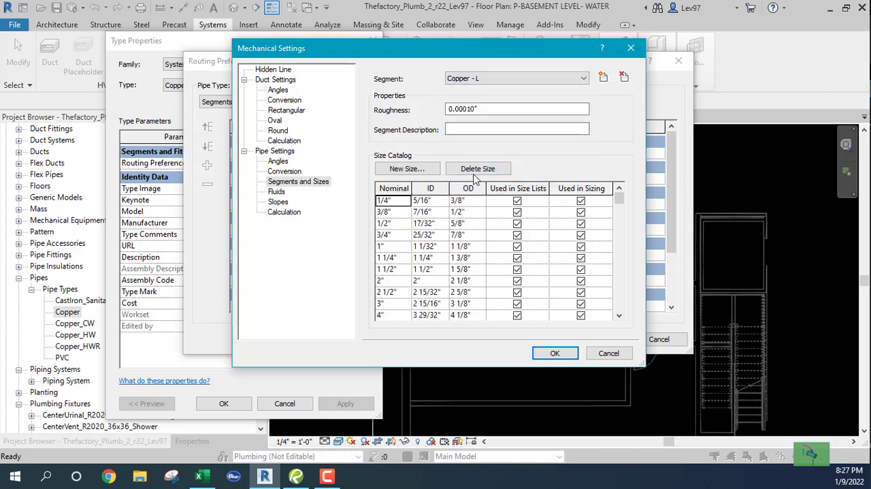
Enable the 2 1/2" size of Plastic - Schedule 40 for size lists and sizing, and accept the settings and Copper pipe type properties
{"action": "left_click", "coordinate": [502, 79]}
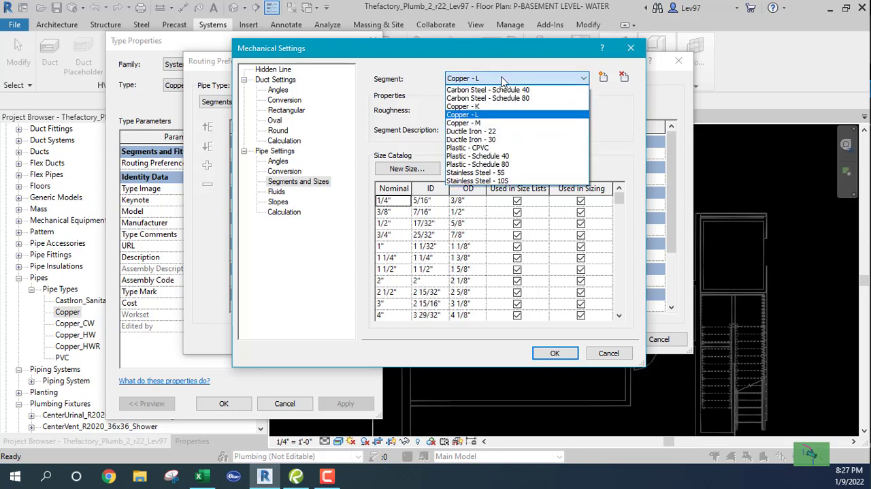
{"action": "left_click", "coordinate": [485, 156]}
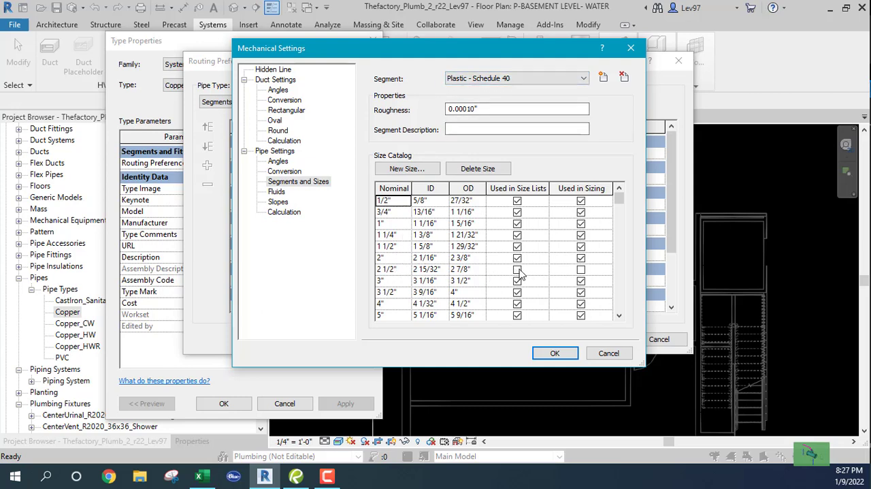
{"action": "left_click", "coordinate": [517, 270]}
{"action": "left_click", "coordinate": [580, 270]}
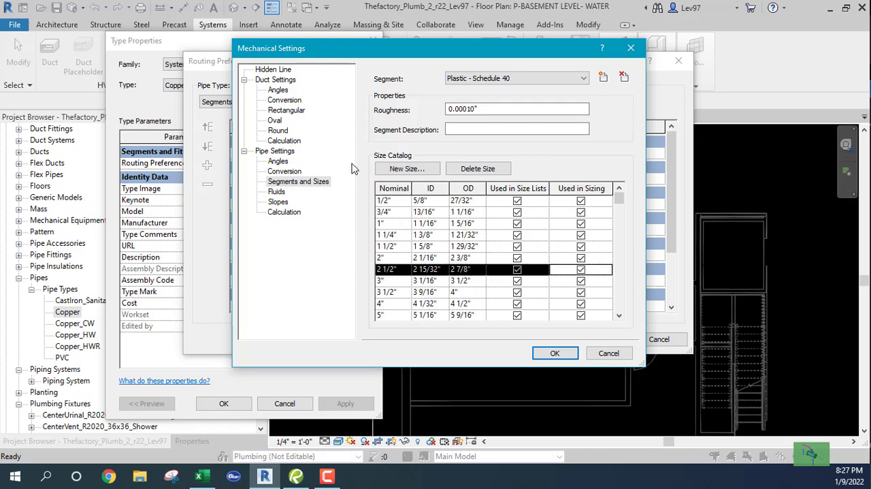
{"action": "left_click", "coordinate": [556, 353]}
{"action": "left_click", "coordinate": [598, 341]}
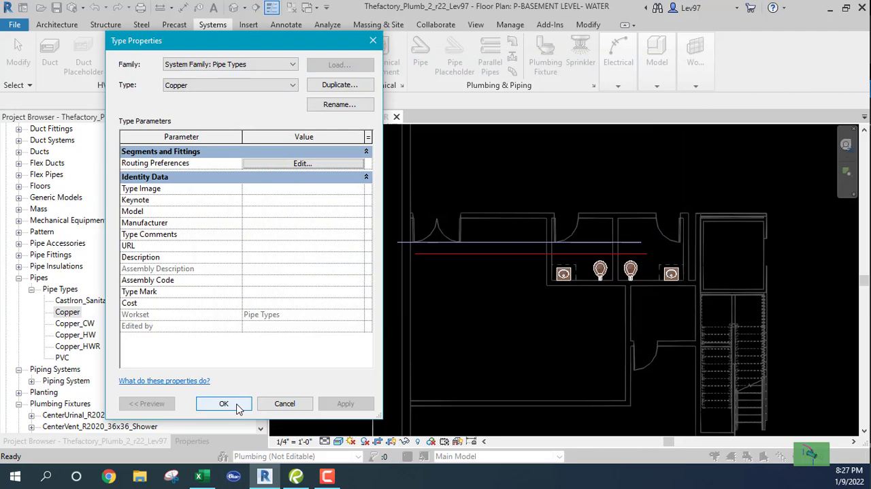
{"action": "left_click", "coordinate": [227, 406]}
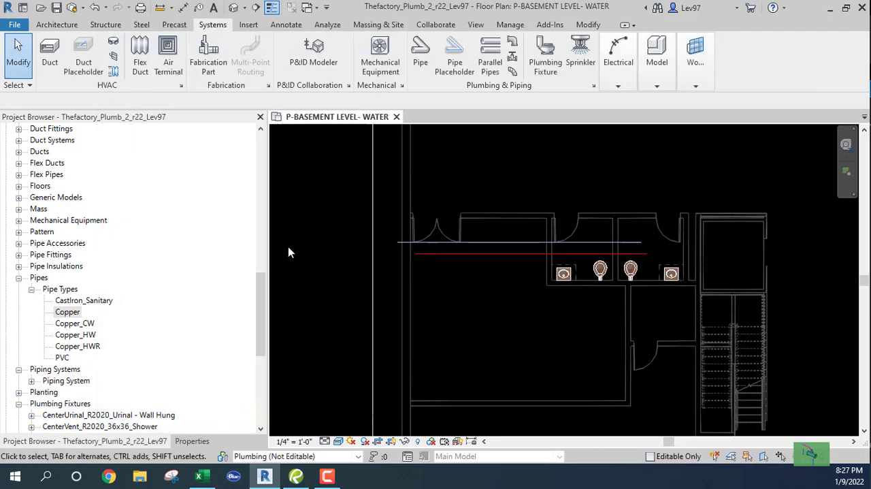
Draw a trial horizontal 2 1/2" Copper_CW pipe about 31' long across the large room below the restrooms, and delete it
{"action": "left_click", "coordinate": [421, 51]}
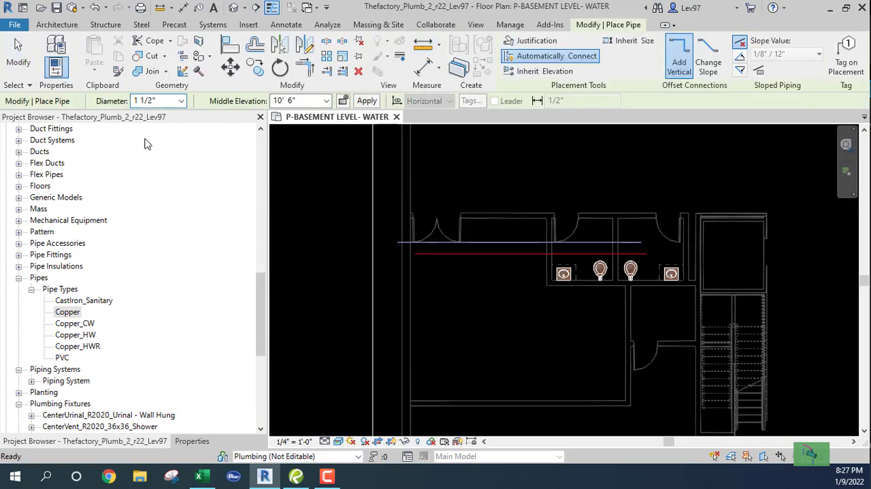
{"action": "left_click", "coordinate": [190, 440]}
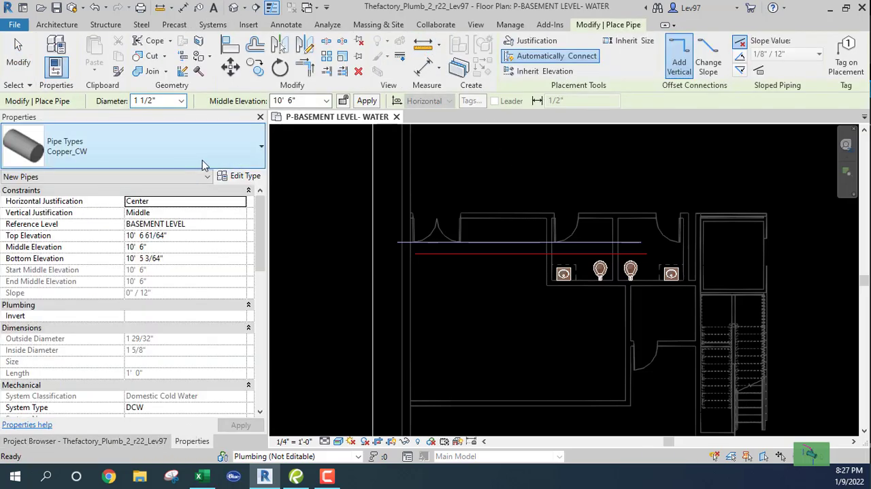
{"action": "left_click", "coordinate": [182, 101]}
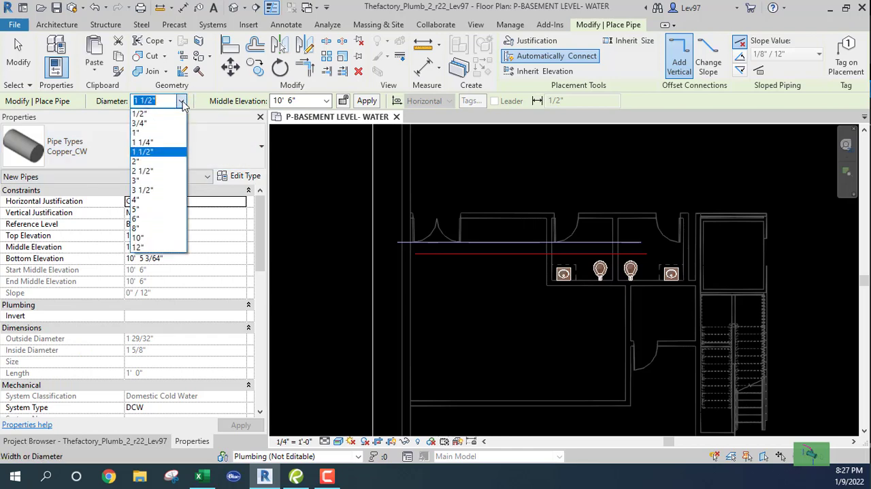
{"action": "left_click", "coordinate": [144, 171]}
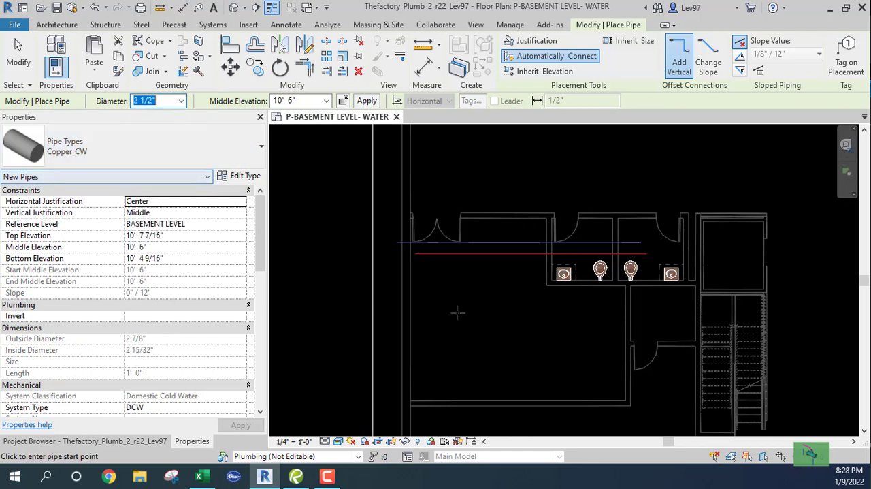
{"action": "left_click", "coordinate": [427, 328]}
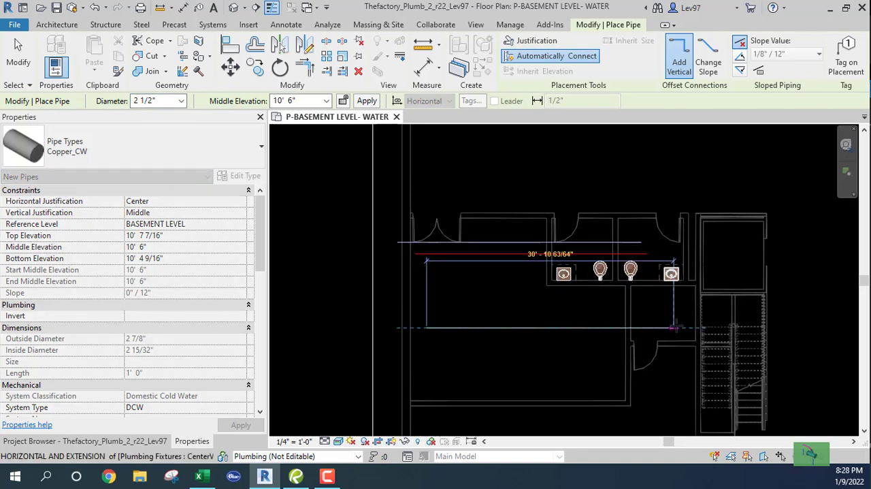
{"action": "left_click", "coordinate": [676, 327]}
{"action": "key", "text": "Escape"}
{"action": "key", "text": "Escape"}
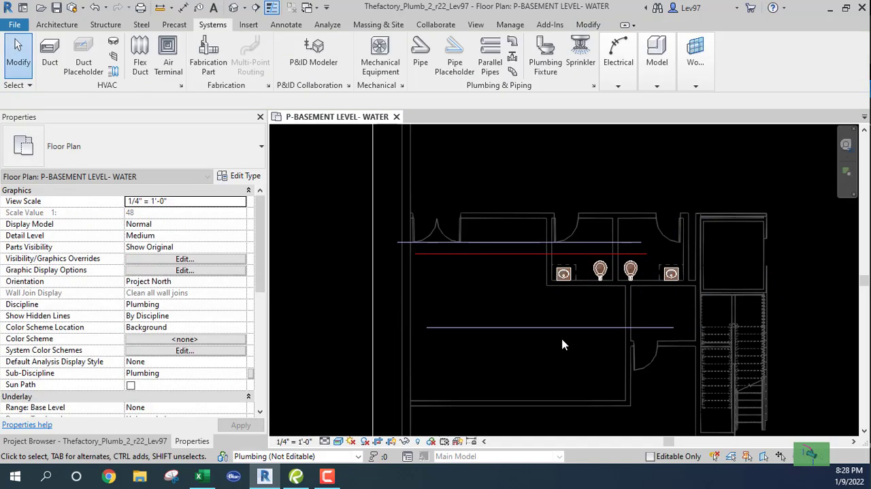
{"action": "left_click", "coordinate": [541, 329]}
{"action": "key", "text": "Delete"}
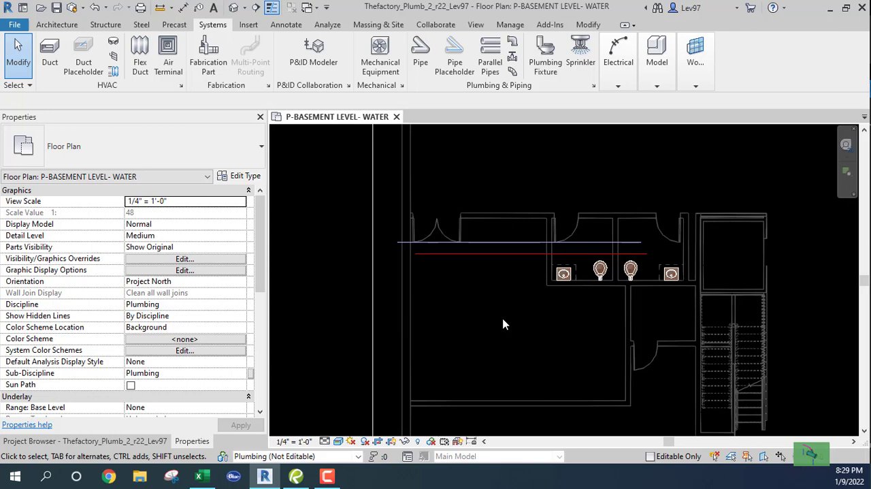
Move the Copper_HW pipe down into the room and back up, placing it just below the cold water pipe and slightly further right
{"action": "left_click", "coordinate": [490, 254]}
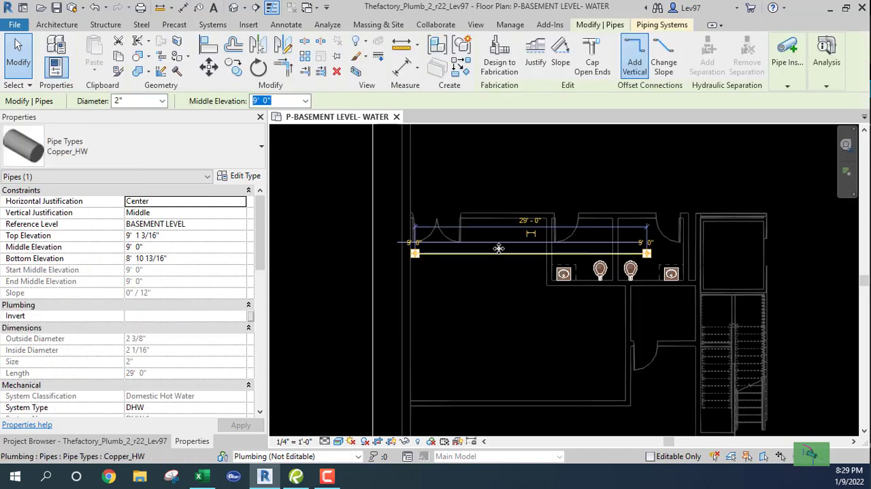
{"action": "left_click_drag", "start_coordinate": [499, 253], "coordinate": [510, 302]}
{"action": "left_click_drag", "start_coordinate": [517, 299], "coordinate": [515, 257]}
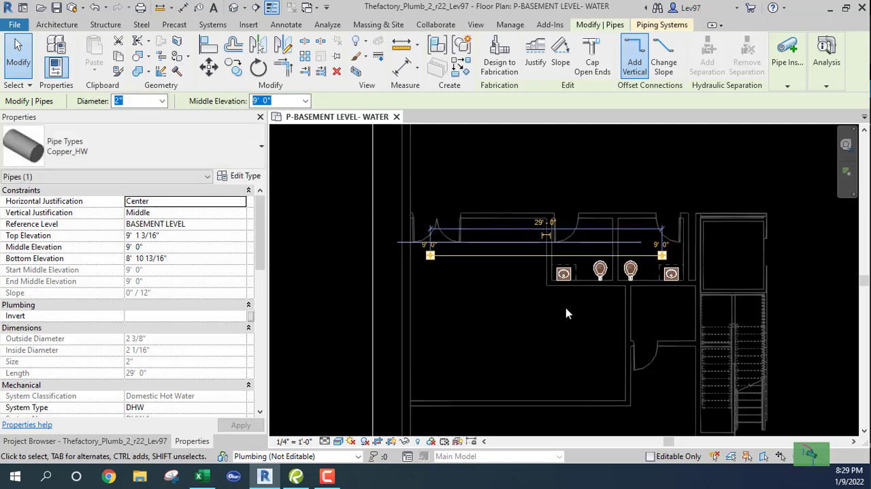